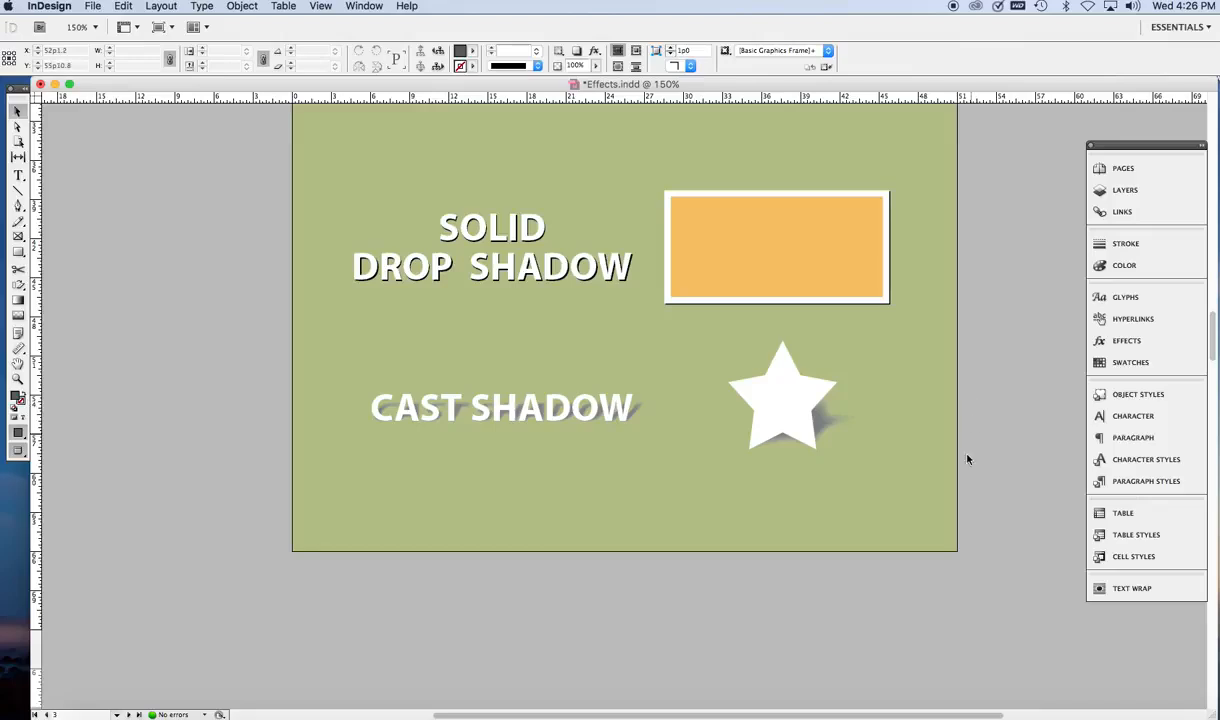
# On page 4, duplicate the orange rectangle onto the Shadow layer and lock the Type/Objects layer.
pyautogui.scroll(-5, 1019, 543)
pyautogui.scroll(-7, 1019, 543)
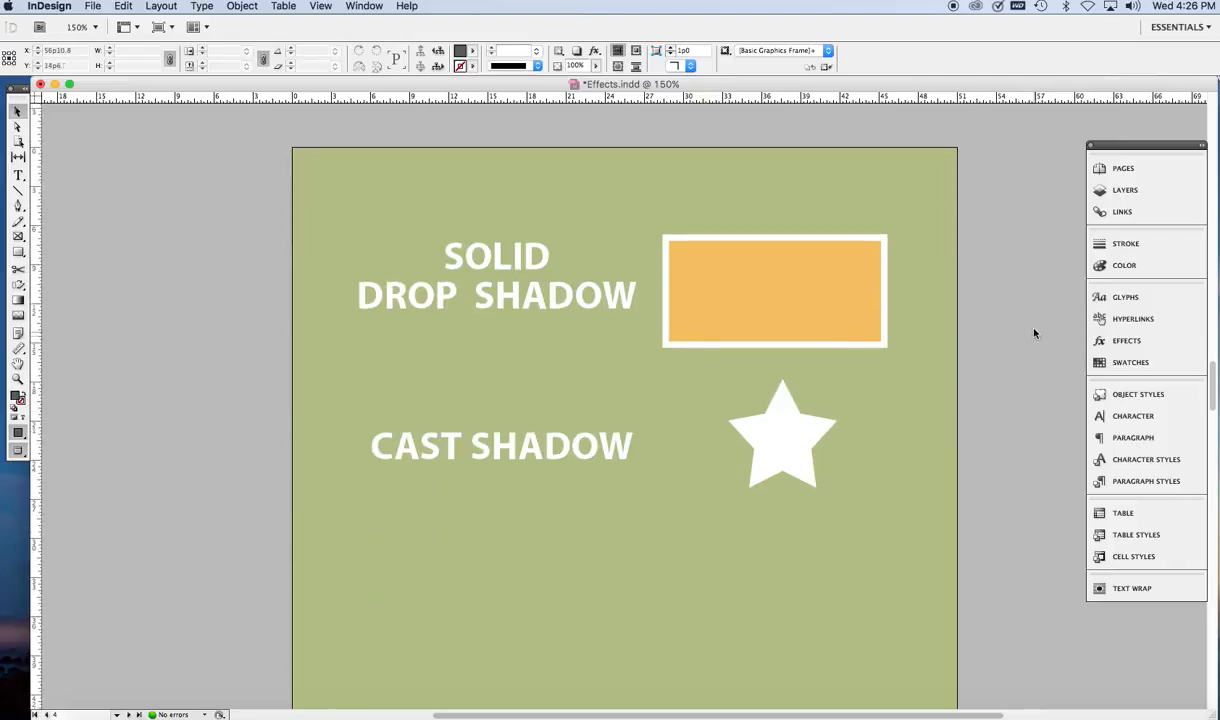
pyautogui.click(1124, 193)
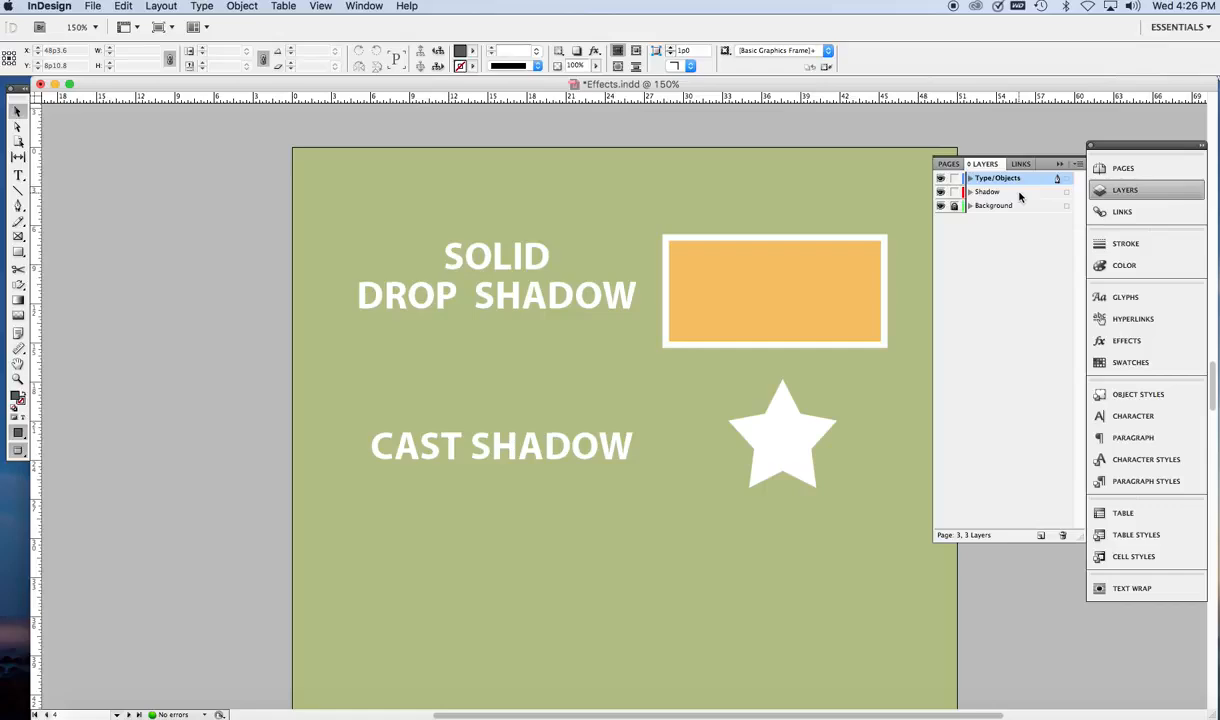
pyautogui.click(858, 277)
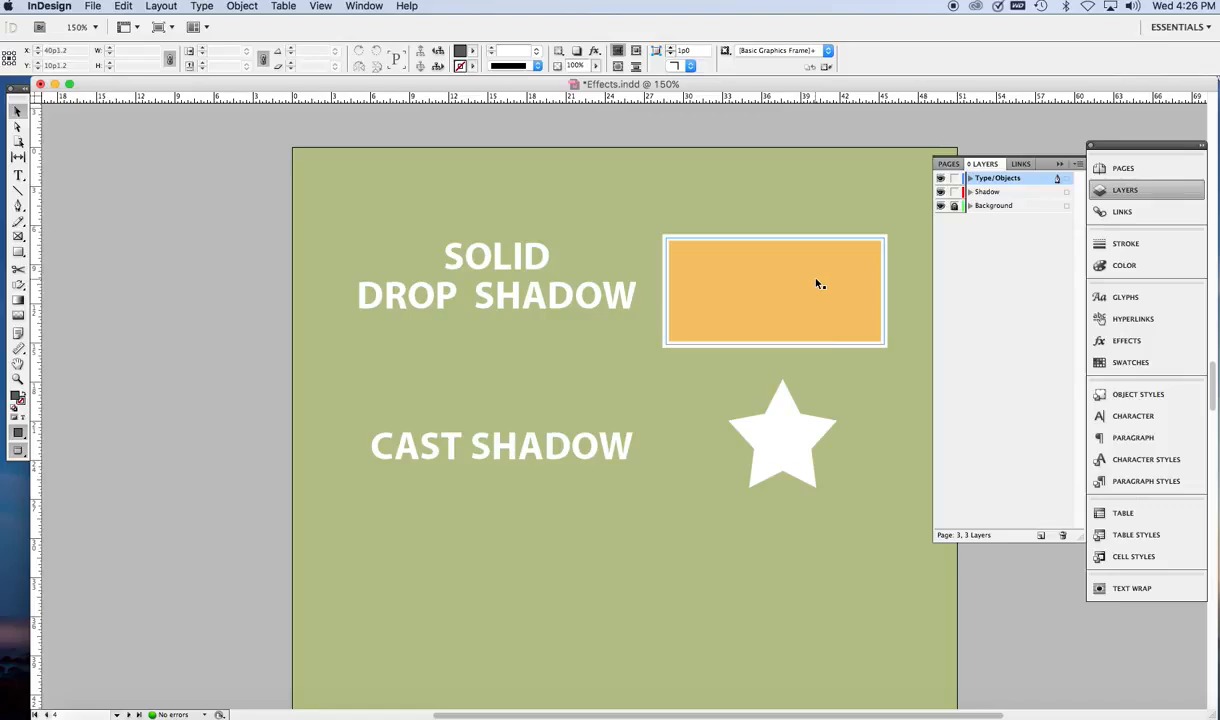
pyautogui.click(817, 284)
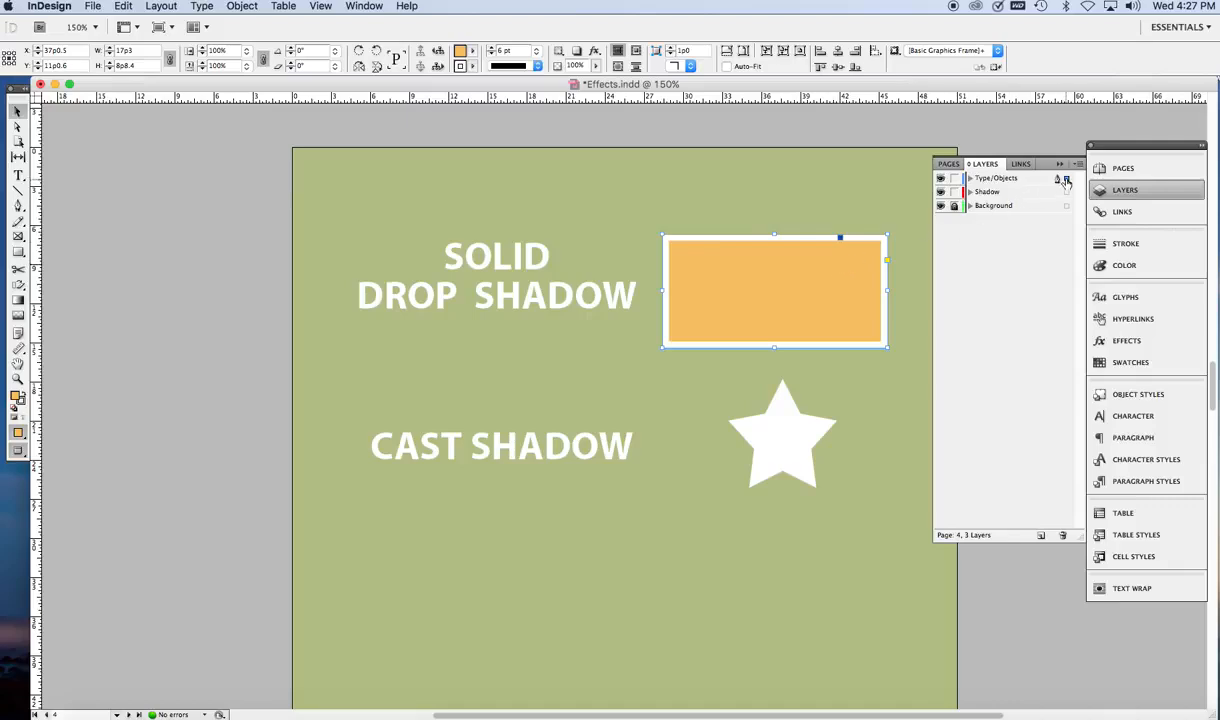
pyautogui.moveTo(1066, 179); pyautogui.dragTo(1066, 191)
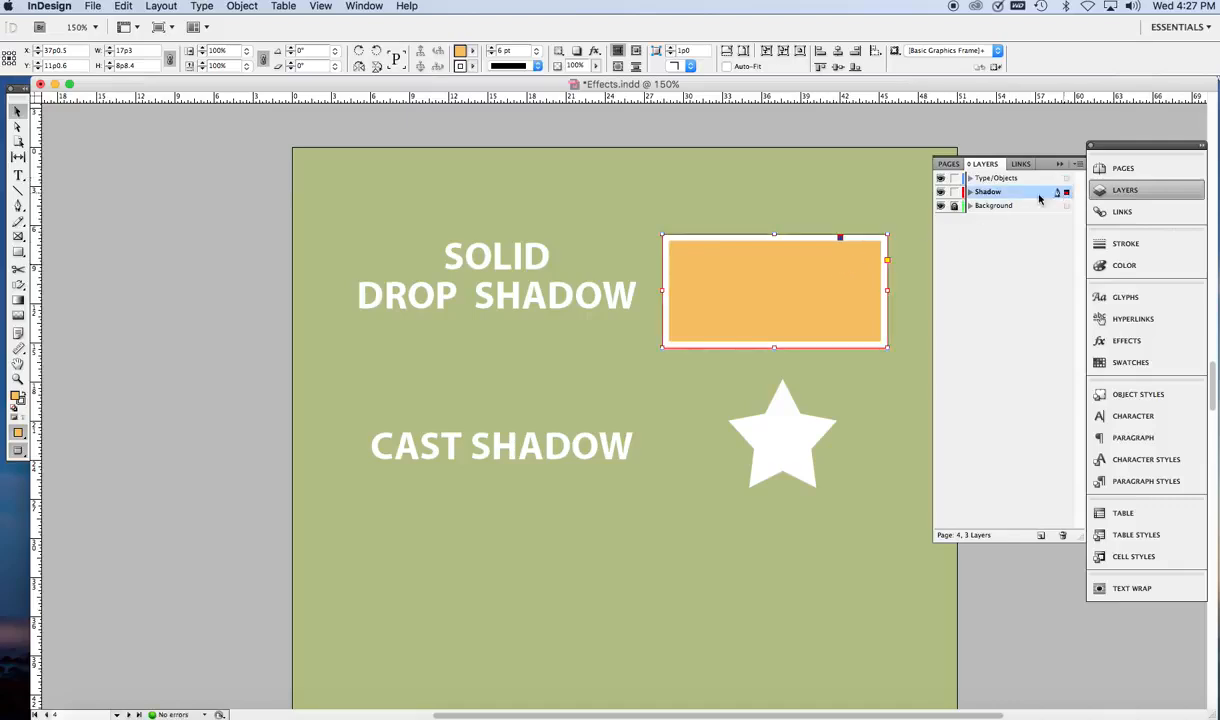
pyautogui.click(956, 180)
pyautogui.click(1060, 164)
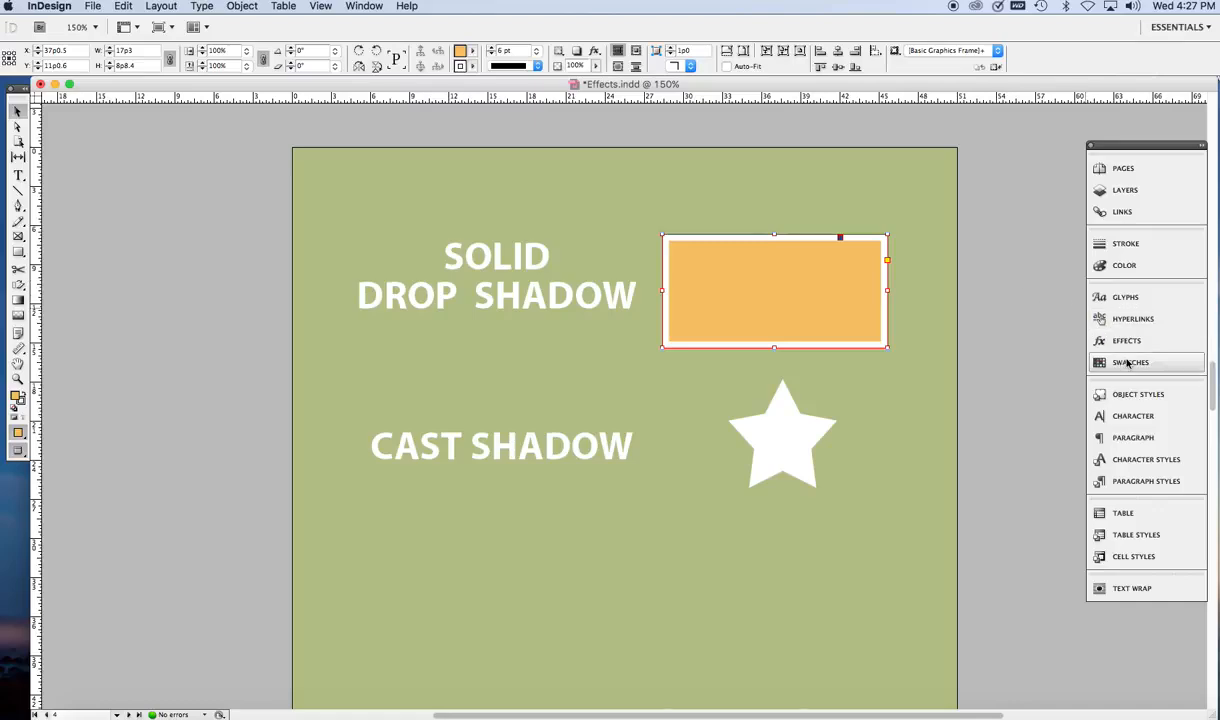
# Change the stroke color of the rectangle copy on the Shadow layer to [Black].
pyautogui.click(1128, 363)
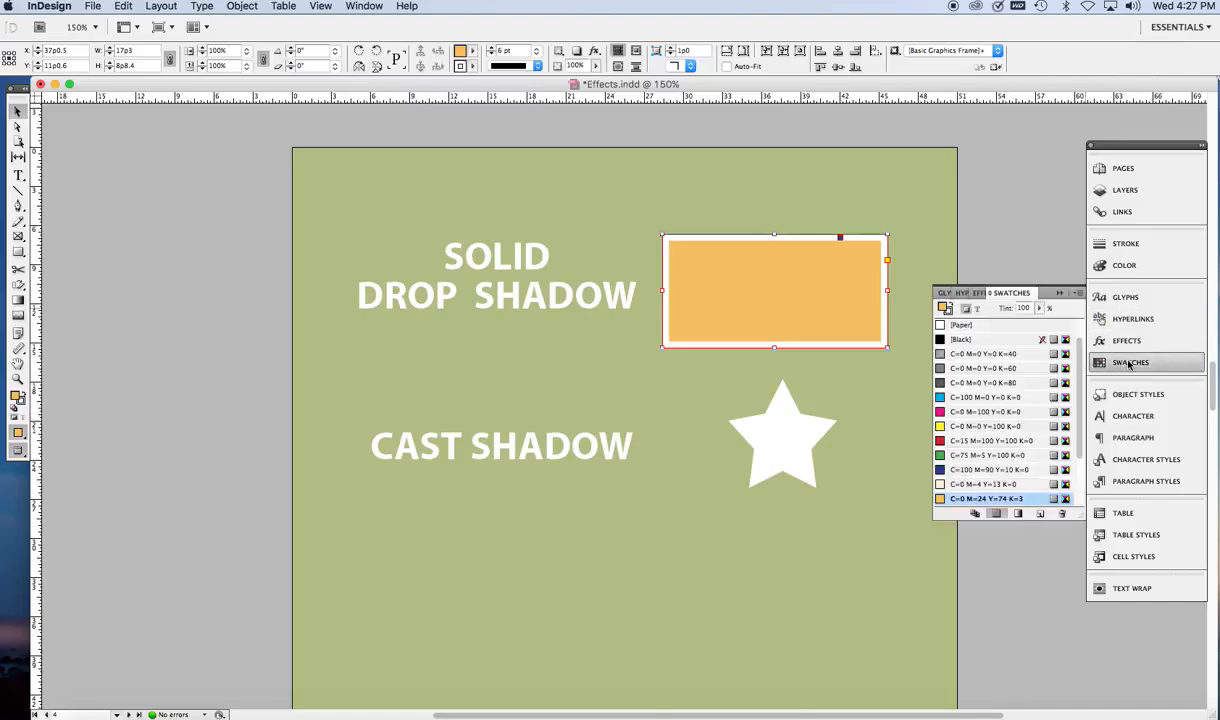
pyautogui.click(960, 325)
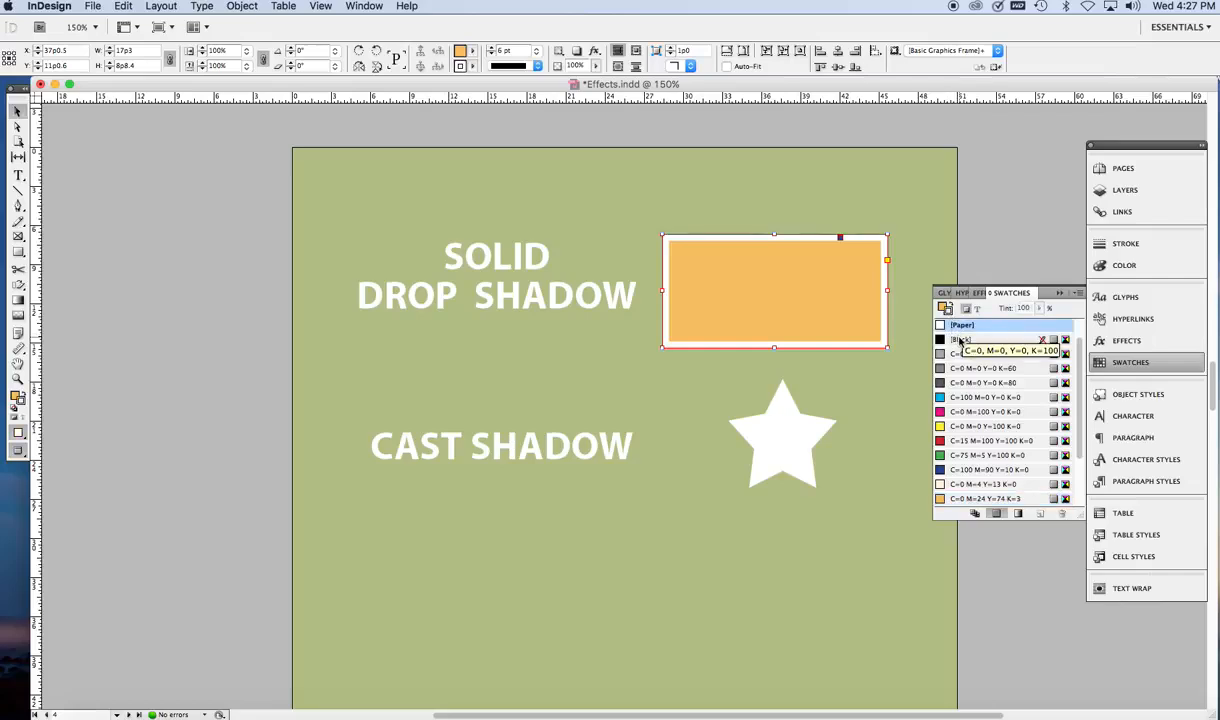
pyautogui.click(959, 341)
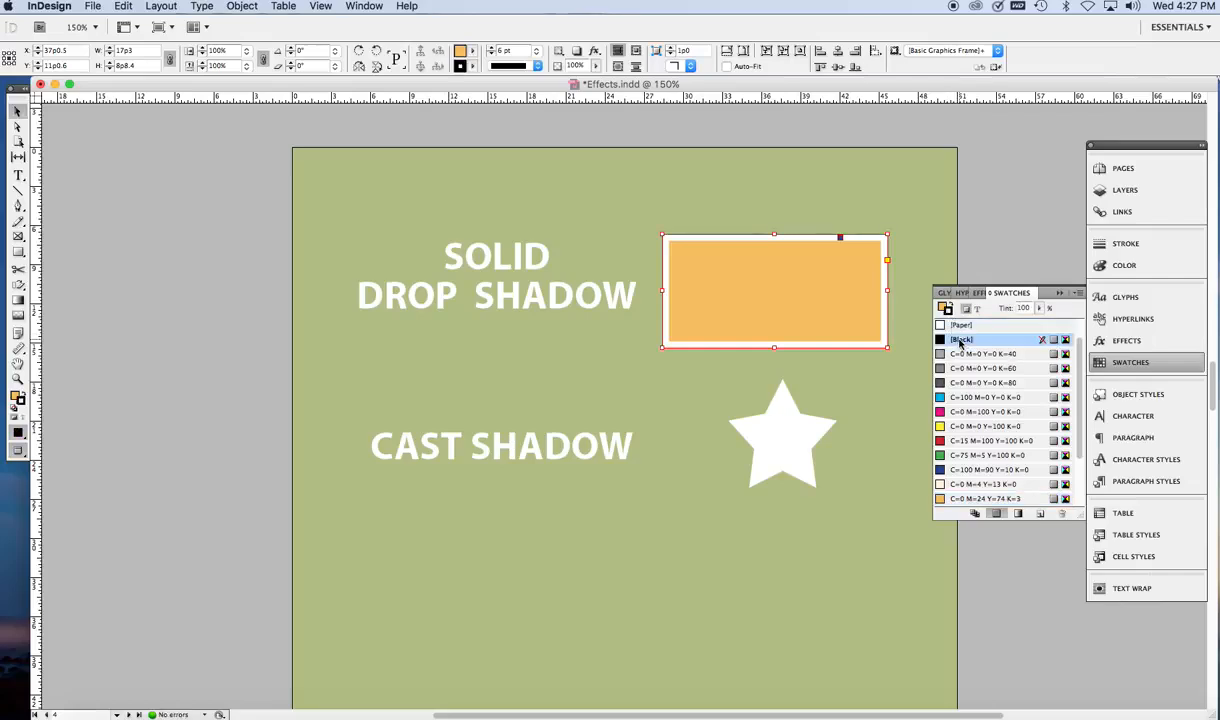
pyautogui.click(1060, 293)
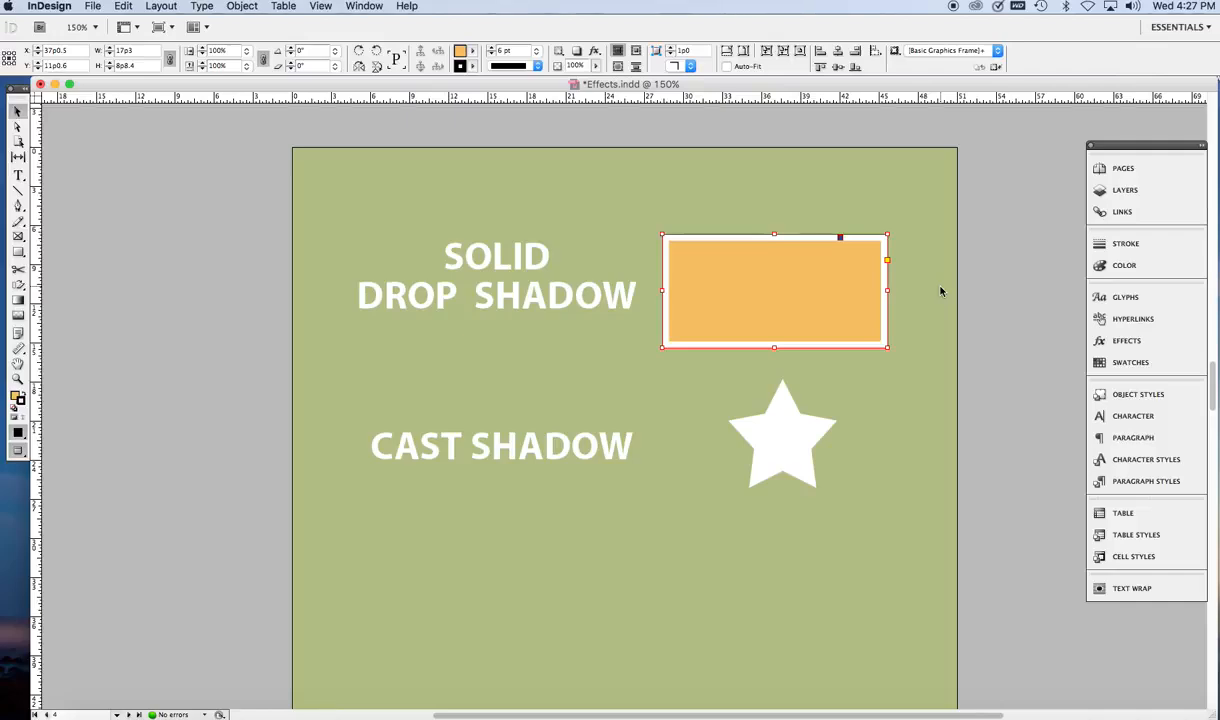
# Offset the black-stroked rectangle copy 1 pt down and 1 pt to the left as a solid drop shadow.
pyautogui.press('Down')
pyautogui.press('Left')
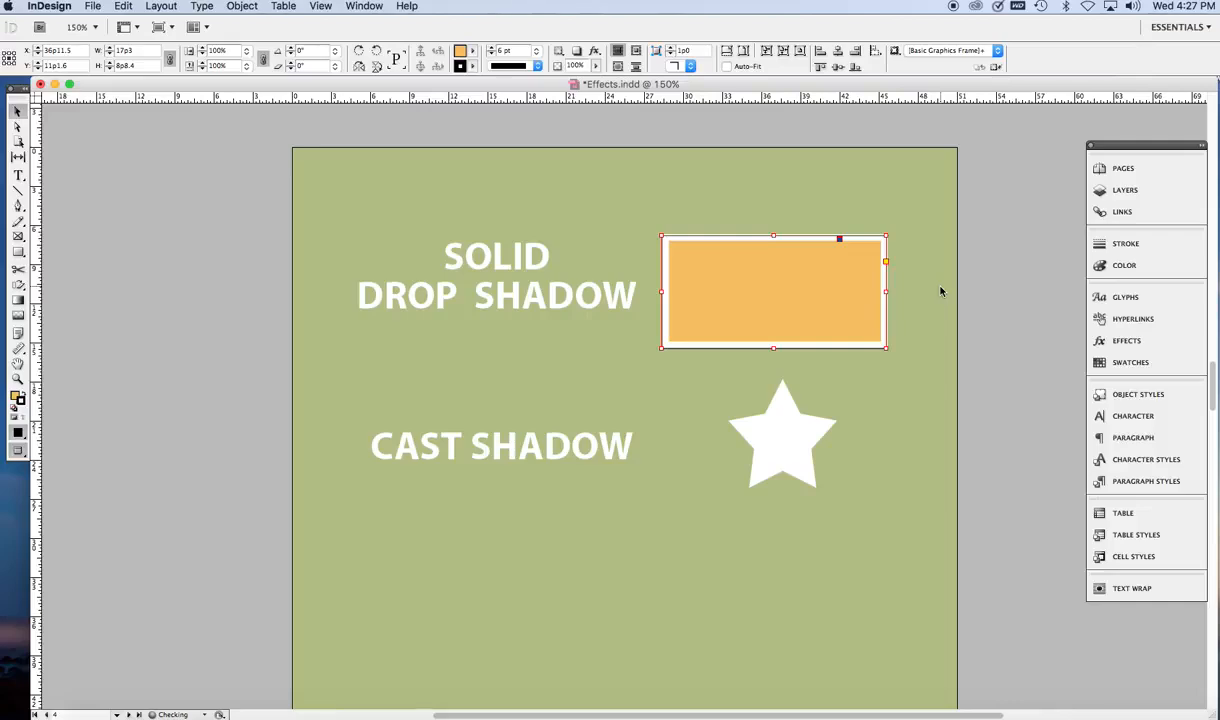
pyautogui.click(940, 291)
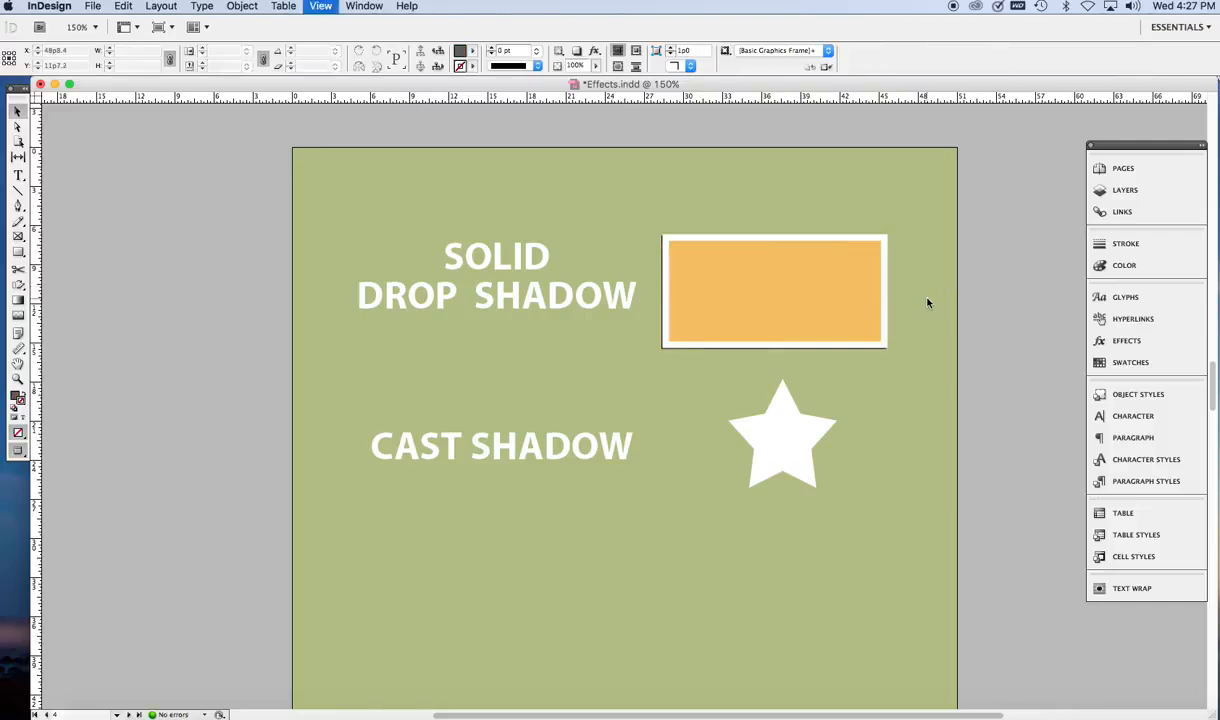
pyautogui.press('super+equal')
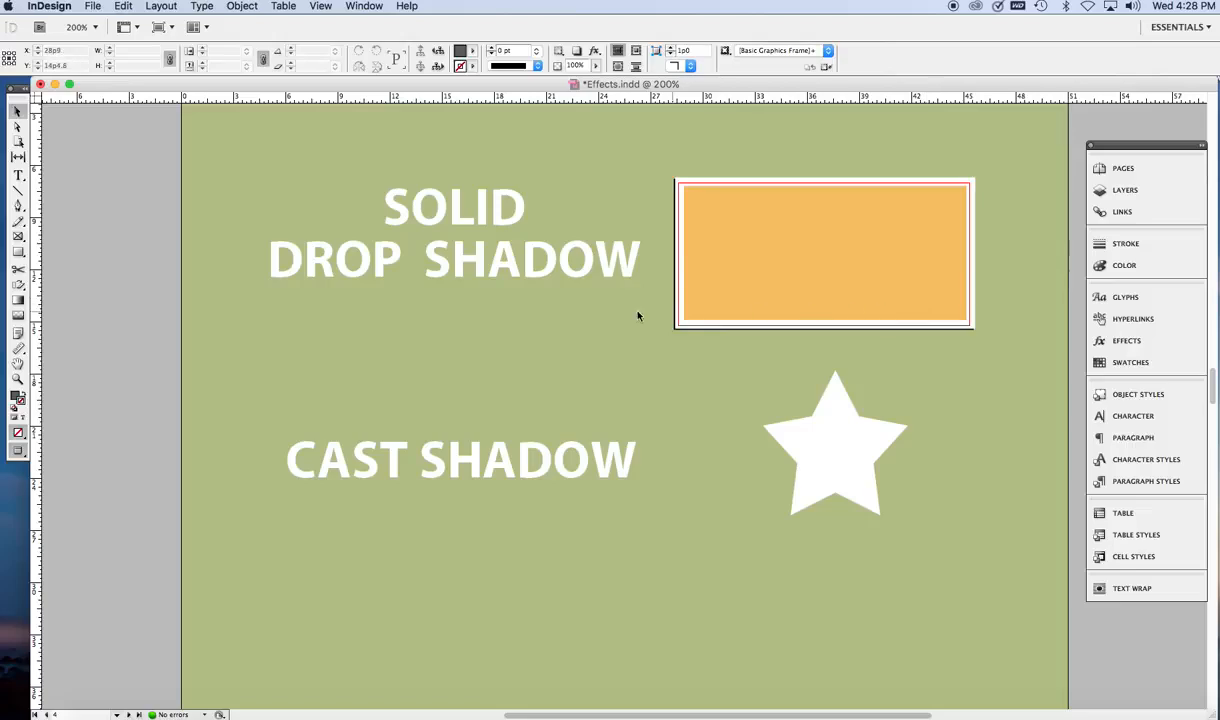
# Unlock the Type/Objects layer, duplicate the SOLID DROP SHADOW text frame onto the Shadow layer, and relock Type/Objects.
pyautogui.click(1121, 196)
pyautogui.click(954, 180)
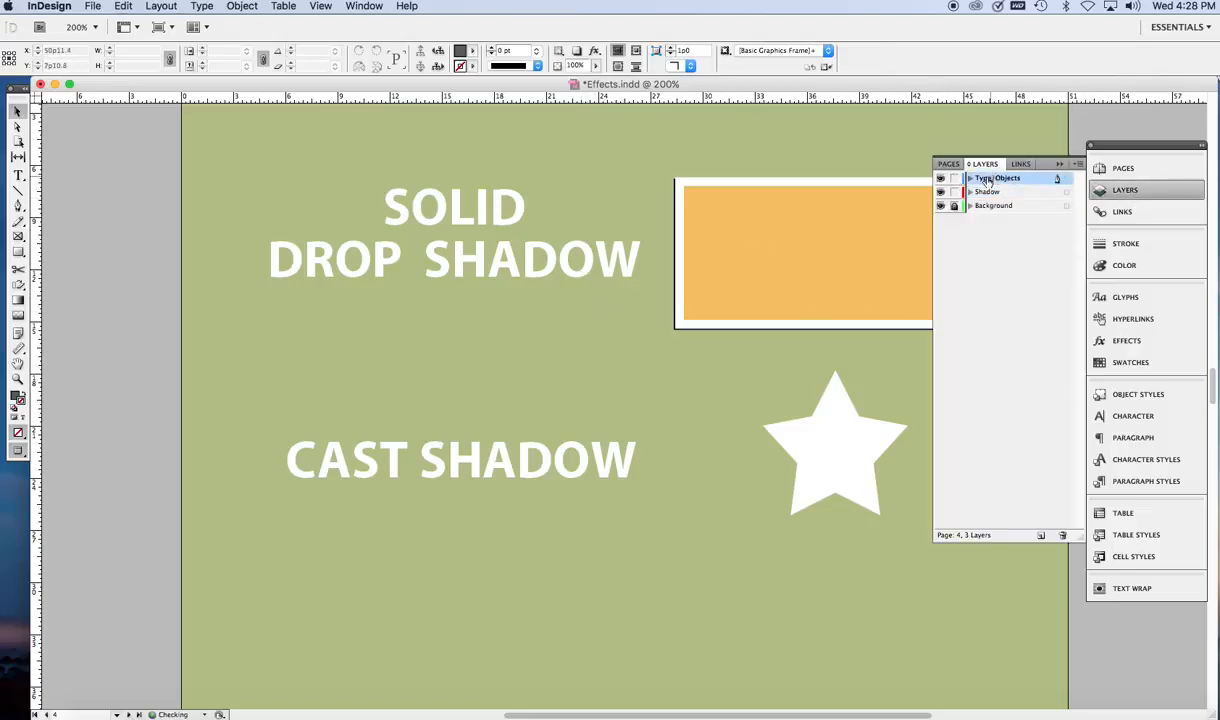
pyautogui.click(550, 257)
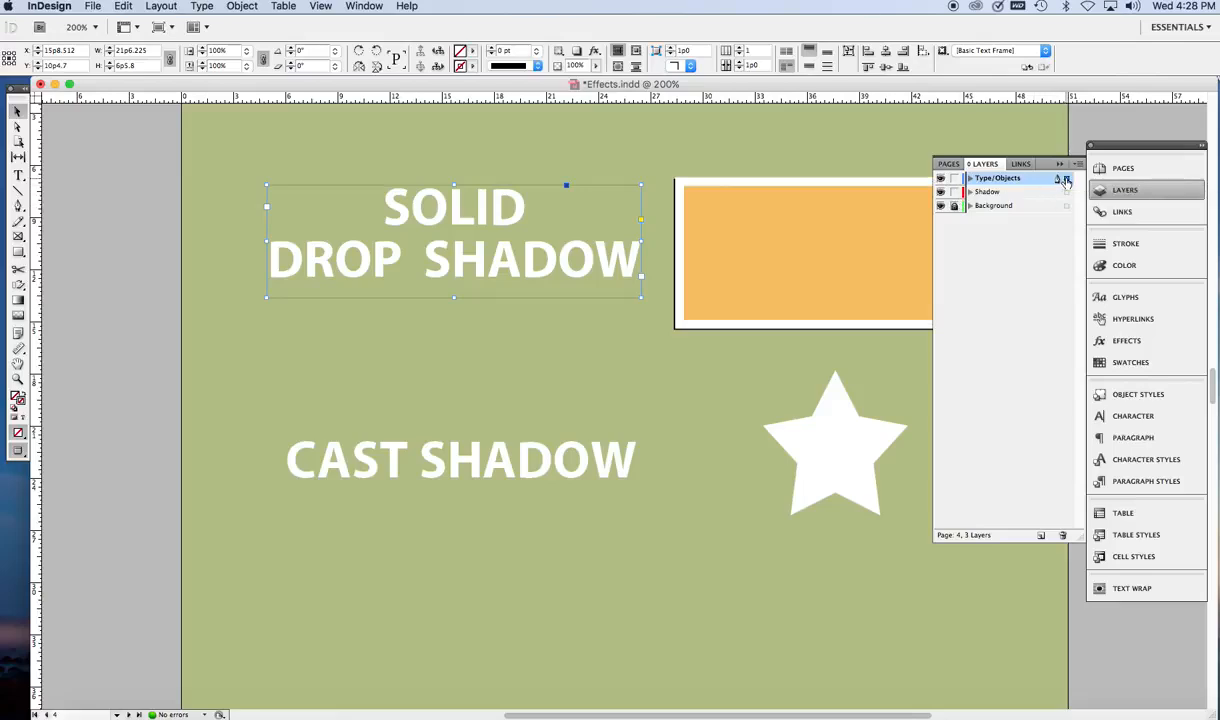
pyautogui.moveTo(1066, 181); pyautogui.dragTo(1019, 191)
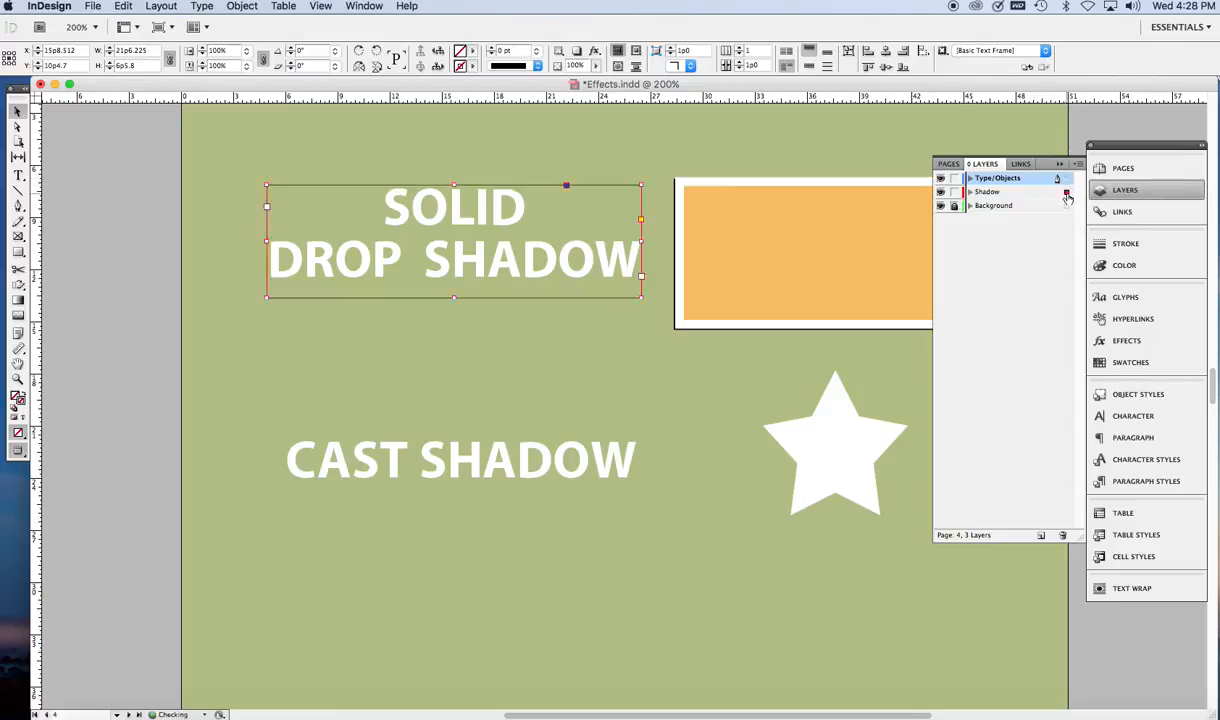
pyautogui.click(954, 179)
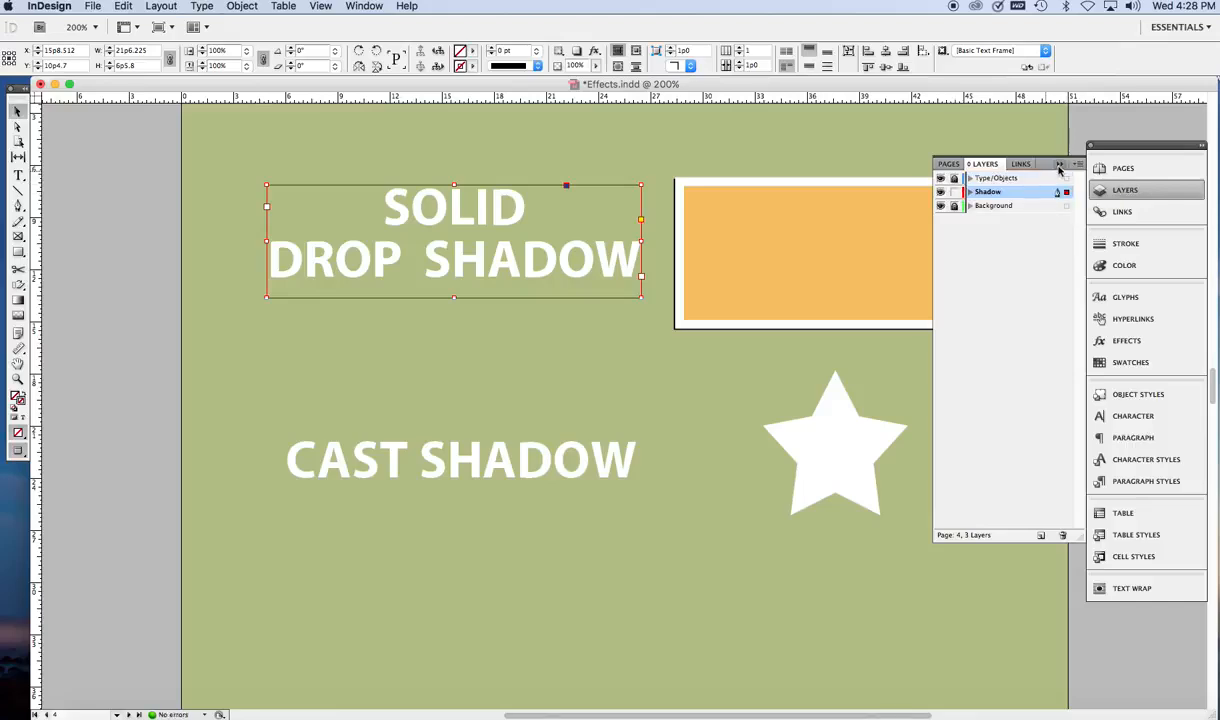
pyautogui.click(1060, 165)
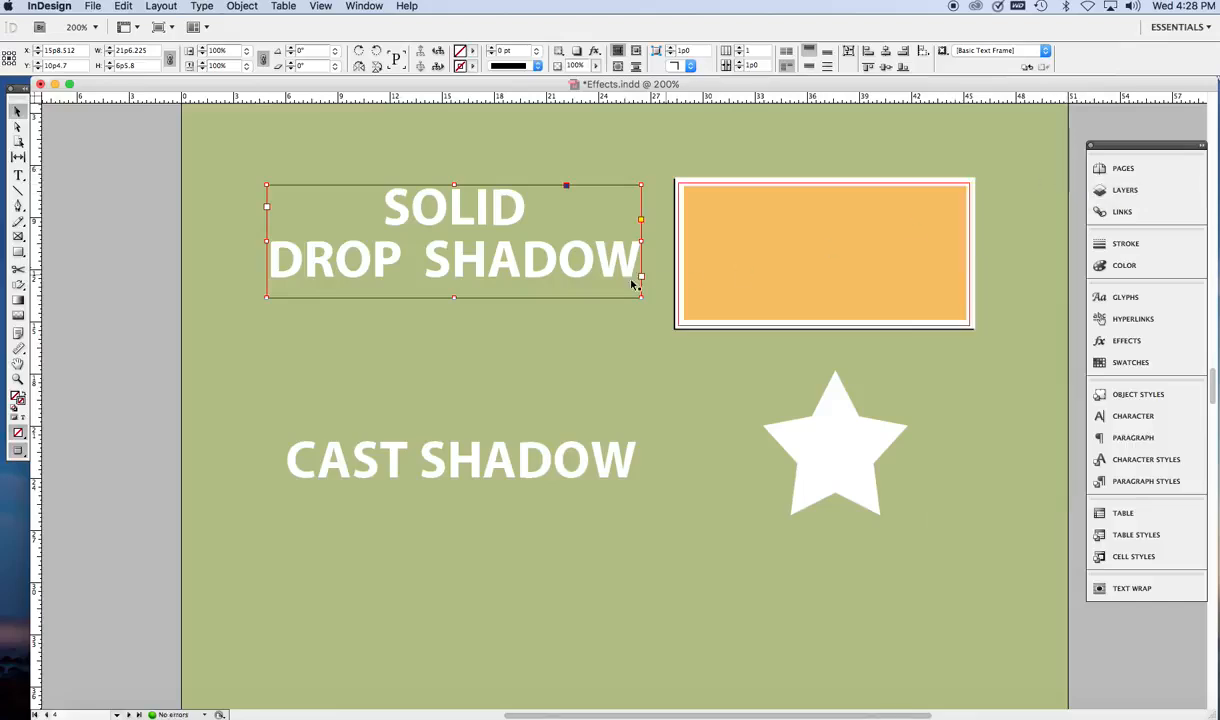
# Color all the text in the SOLID DROP SHADOW copy on the Shadow layer [Black].
pyautogui.click(20, 177)
pyautogui.moveTo(365, 200); pyautogui.dragTo(412, 290)
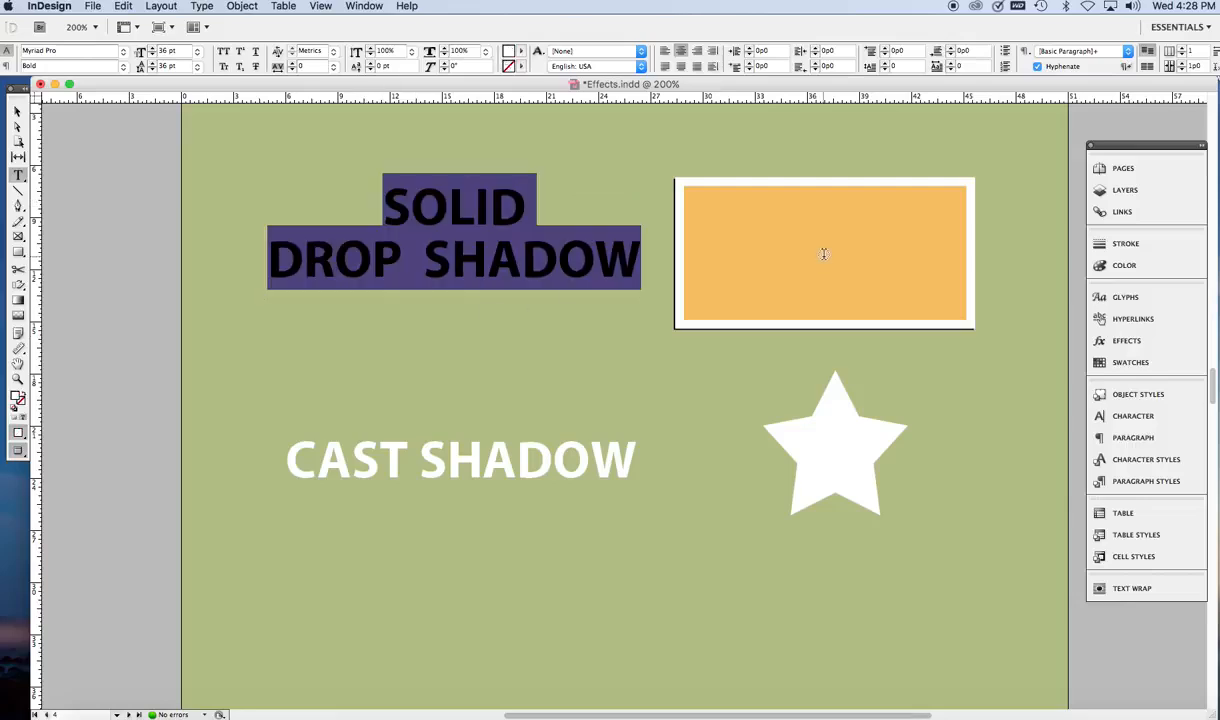
pyautogui.click(1140, 362)
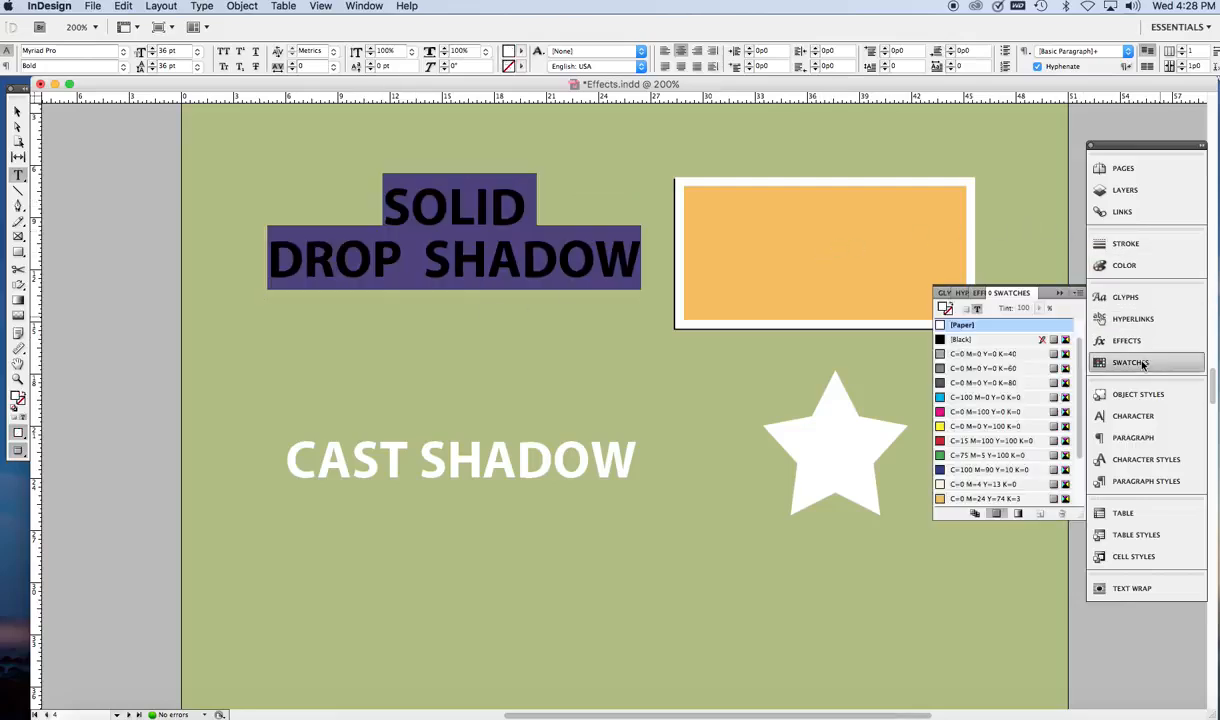
pyautogui.click(958, 339)
pyautogui.click(1060, 293)
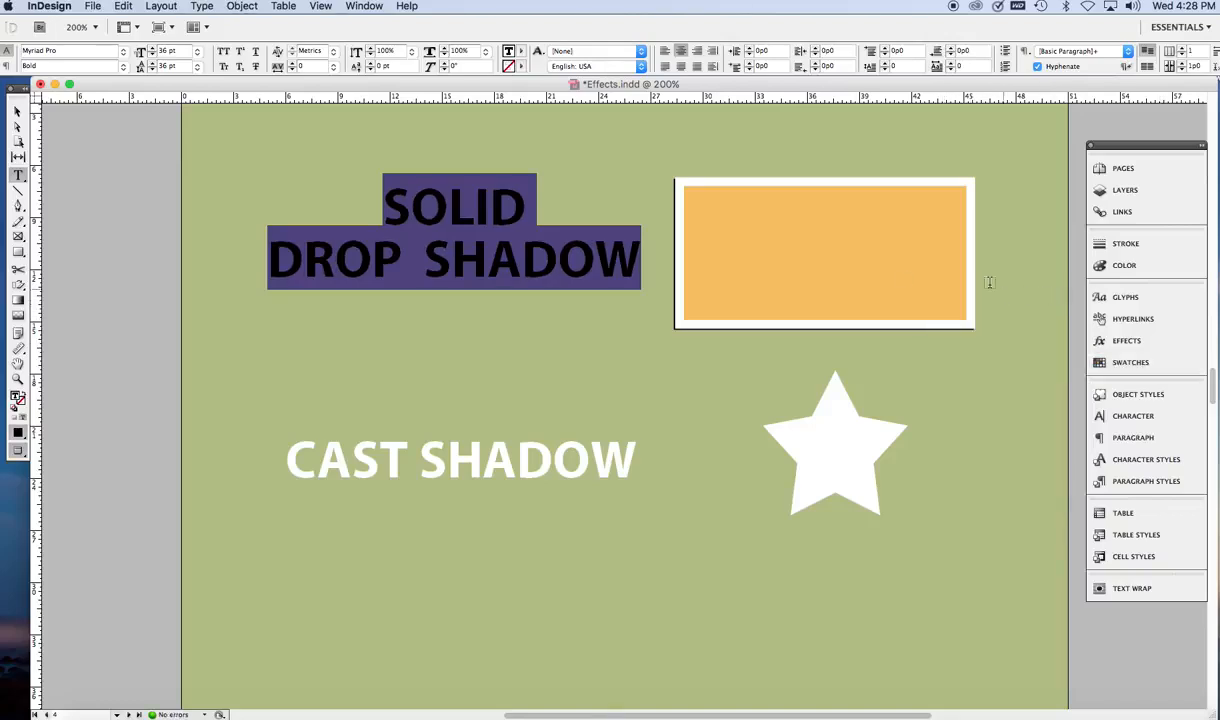
# Try different offsets for the black text copy, settling 1 pt up and 1 pt to the right of the white text.
pyautogui.click(17, 111)
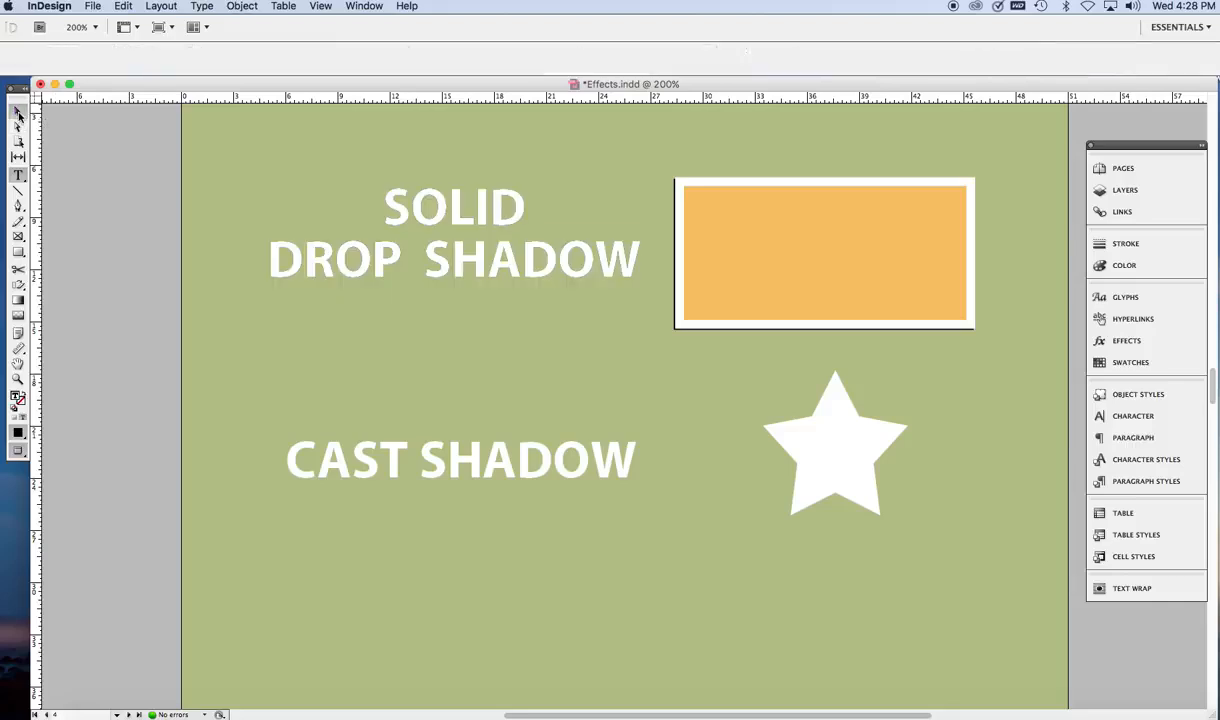
pyautogui.press('Down')
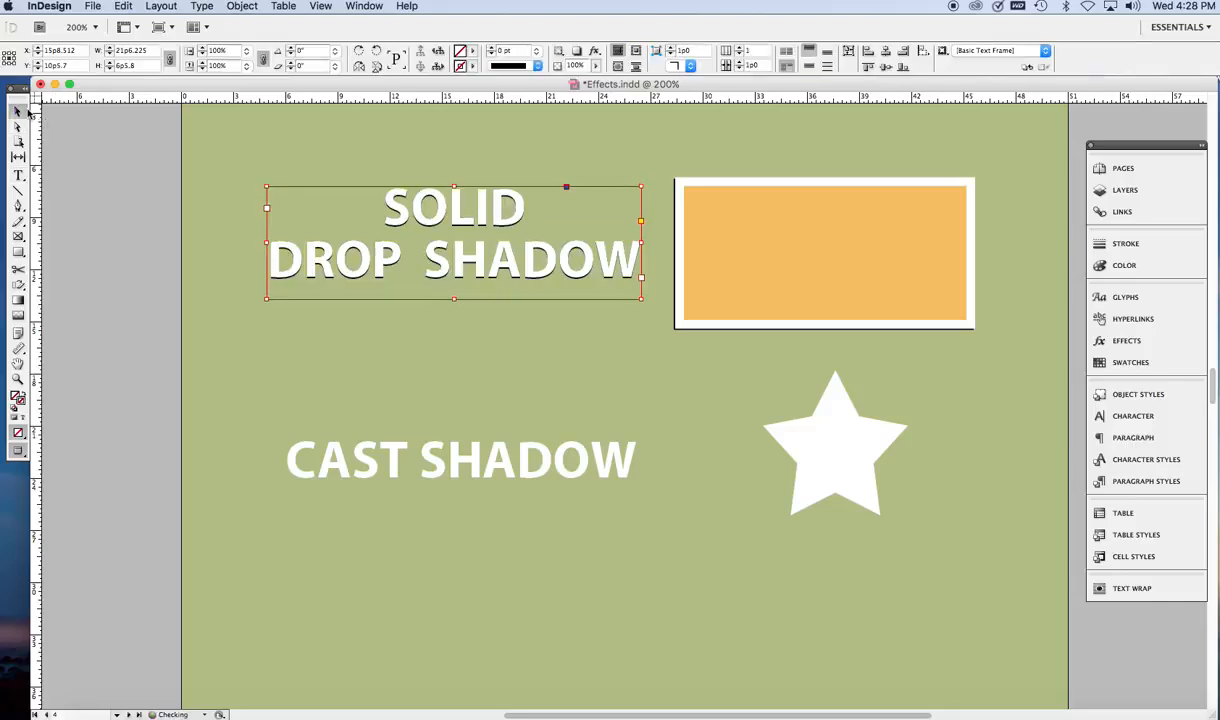
pyautogui.press('Left')
pyautogui.press('Right')
pyautogui.press('Right')
pyautogui.press('Up')
pyautogui.press('Up')
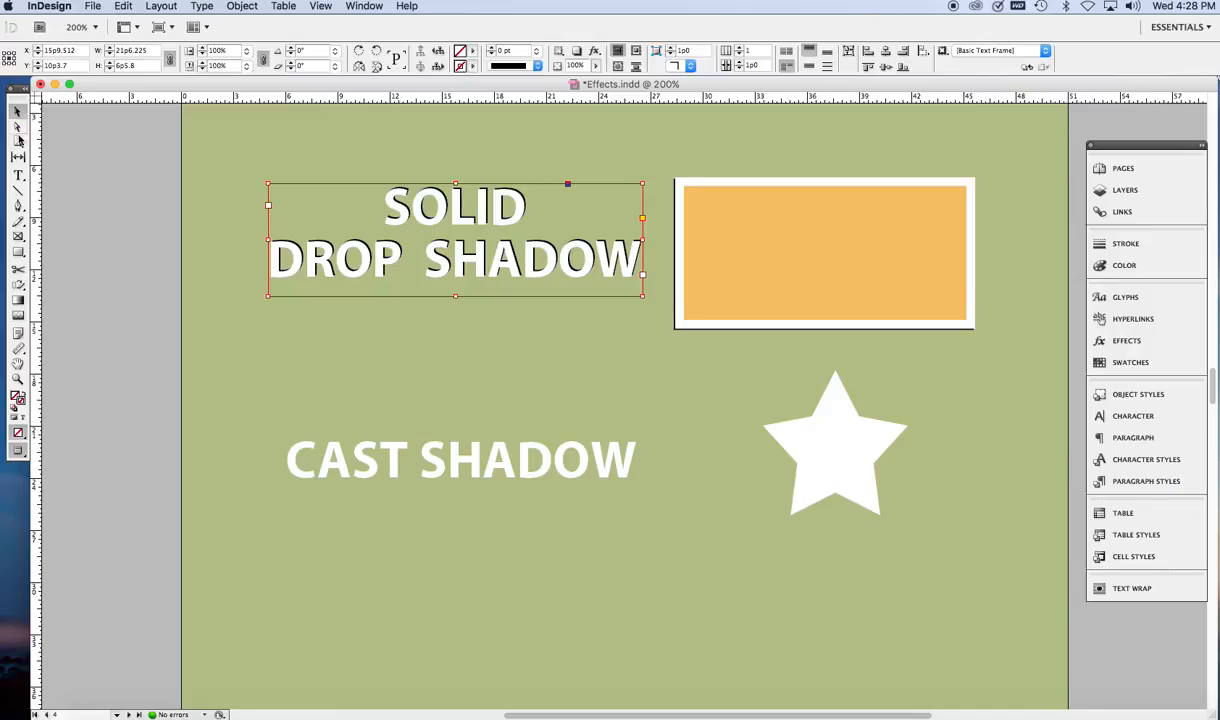
pyautogui.click(201, 223)
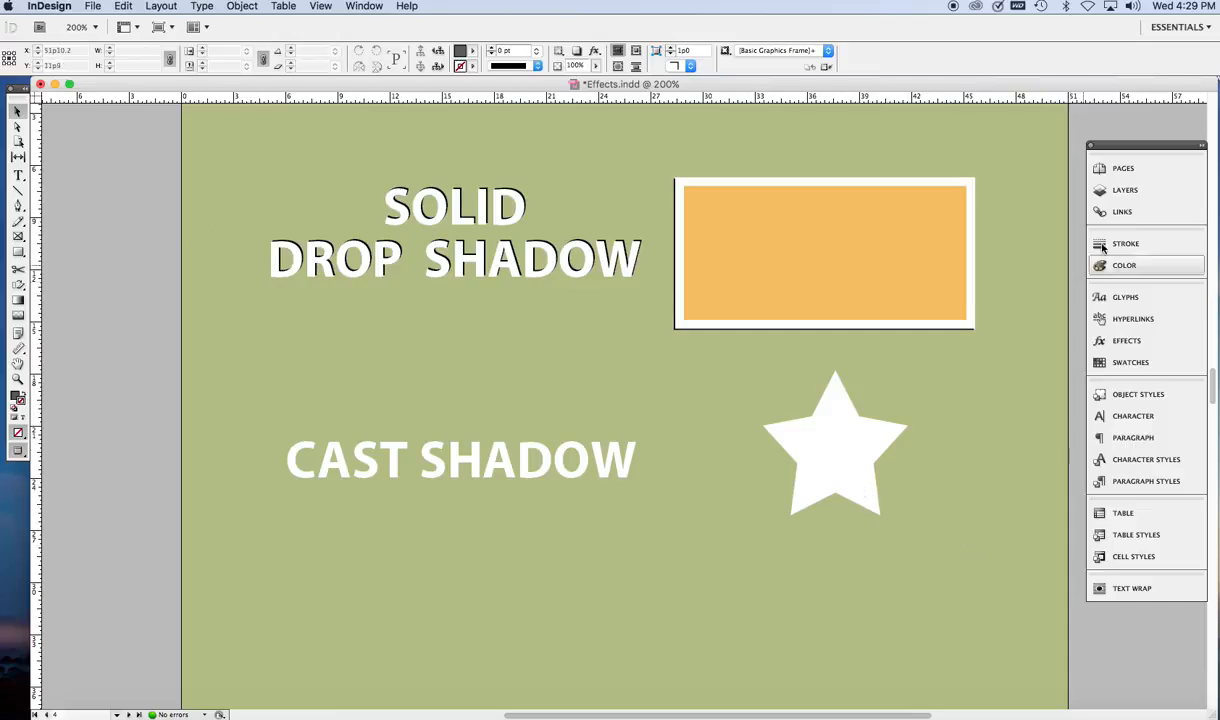
# Unlock the Type/Objects layer, duplicate the white star onto the Shadow layer, and relock Type/Objects.
pyautogui.click(1130, 191)
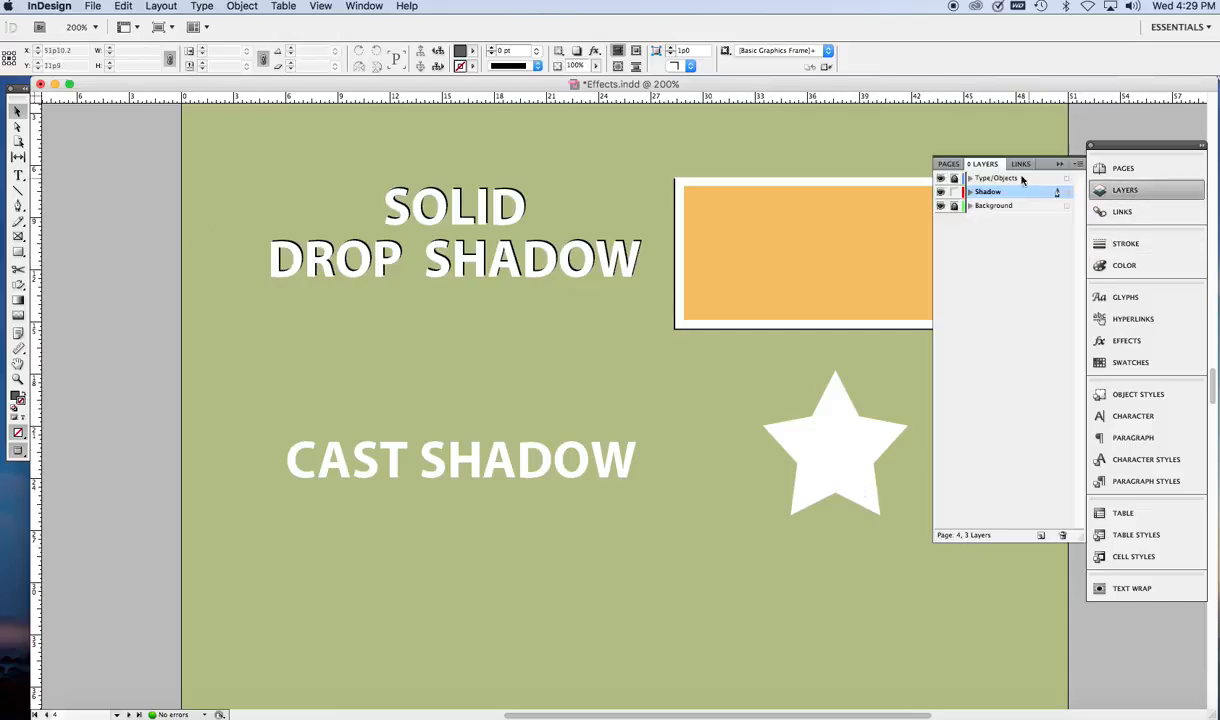
pyautogui.click(985, 178)
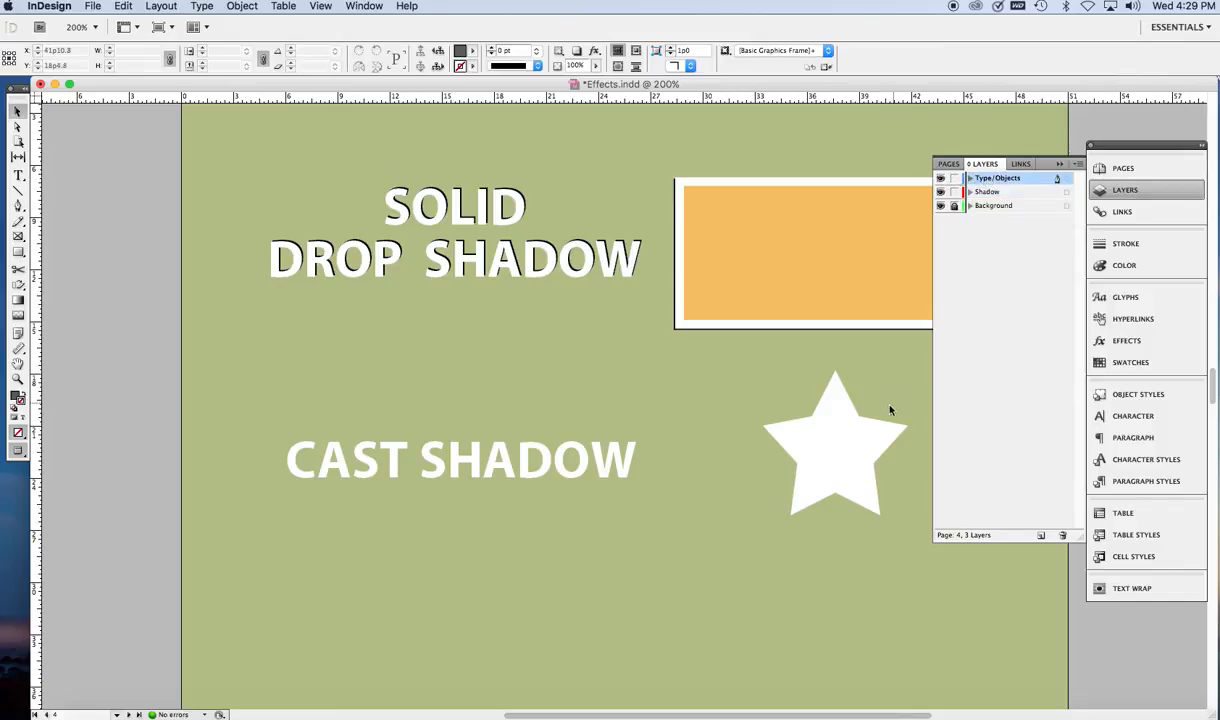
pyautogui.click(856, 439)
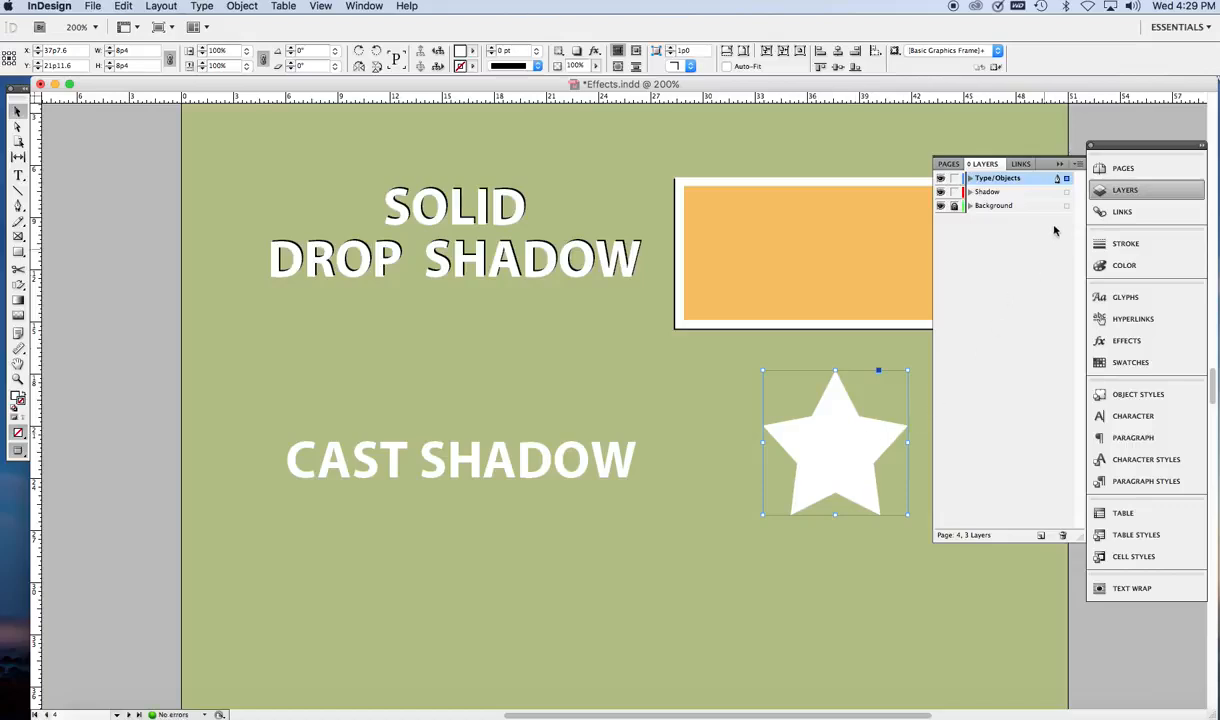
pyautogui.moveTo(1066, 181); pyautogui.dragTo(1018, 191)
pyautogui.click(955, 180)
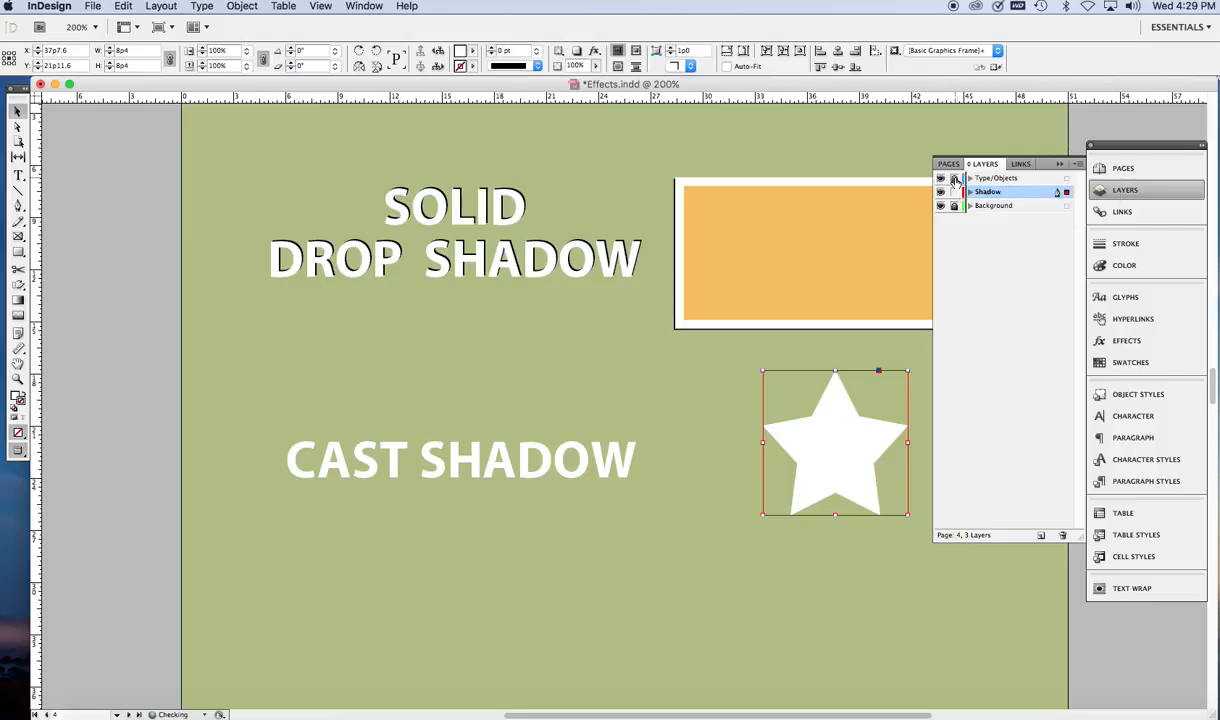
pyautogui.click(1061, 165)
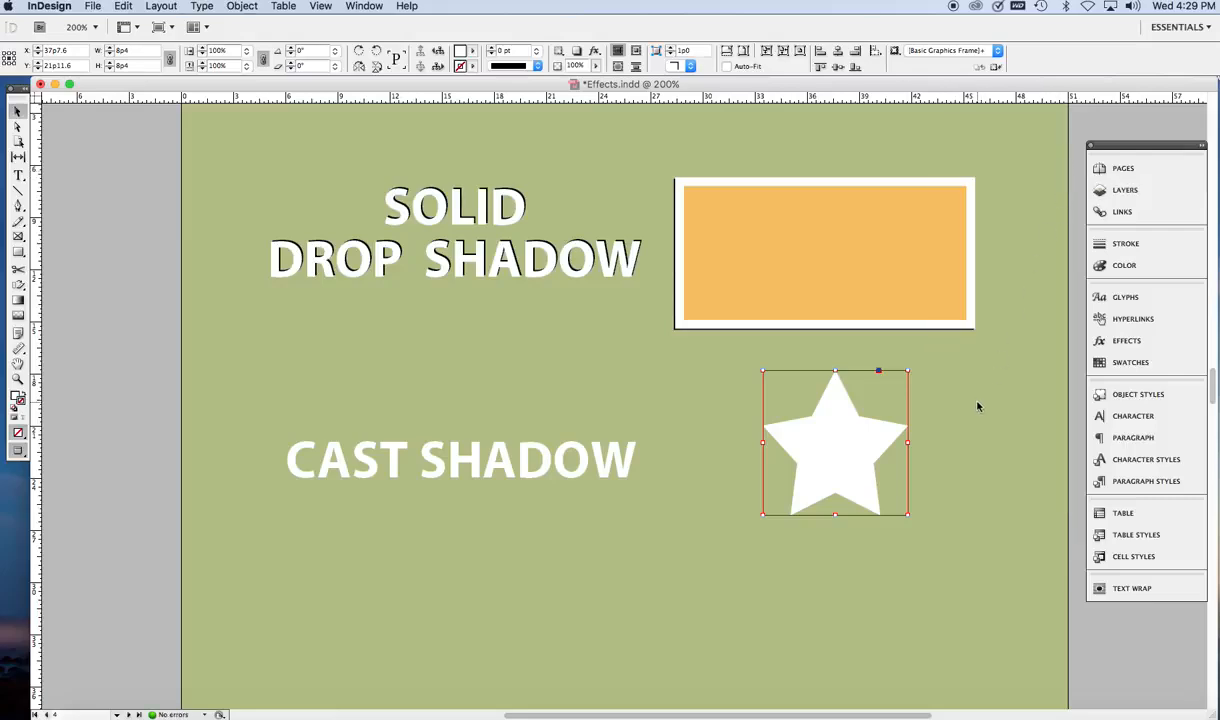
# Fill the star copy on the Shadow layer with the C=0 M=0 Y=0 K=60 swatch, with its stroke set to [None].
pyautogui.click(1132, 362)
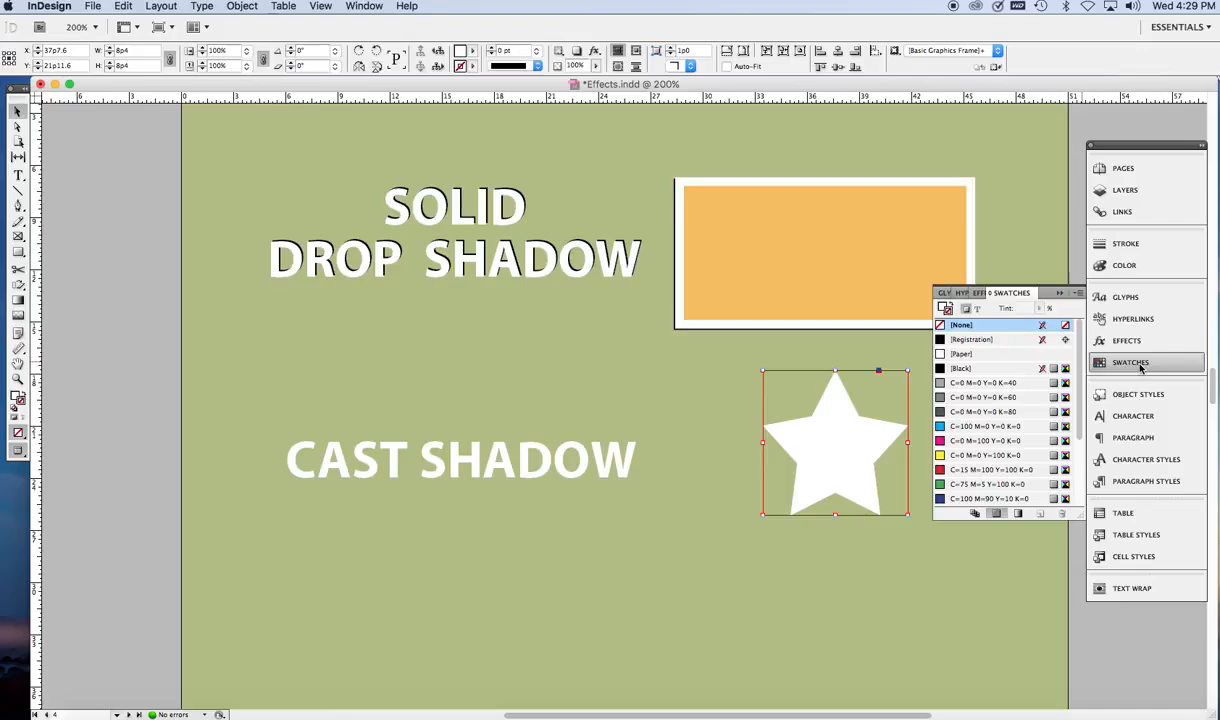
pyautogui.click(996, 399)
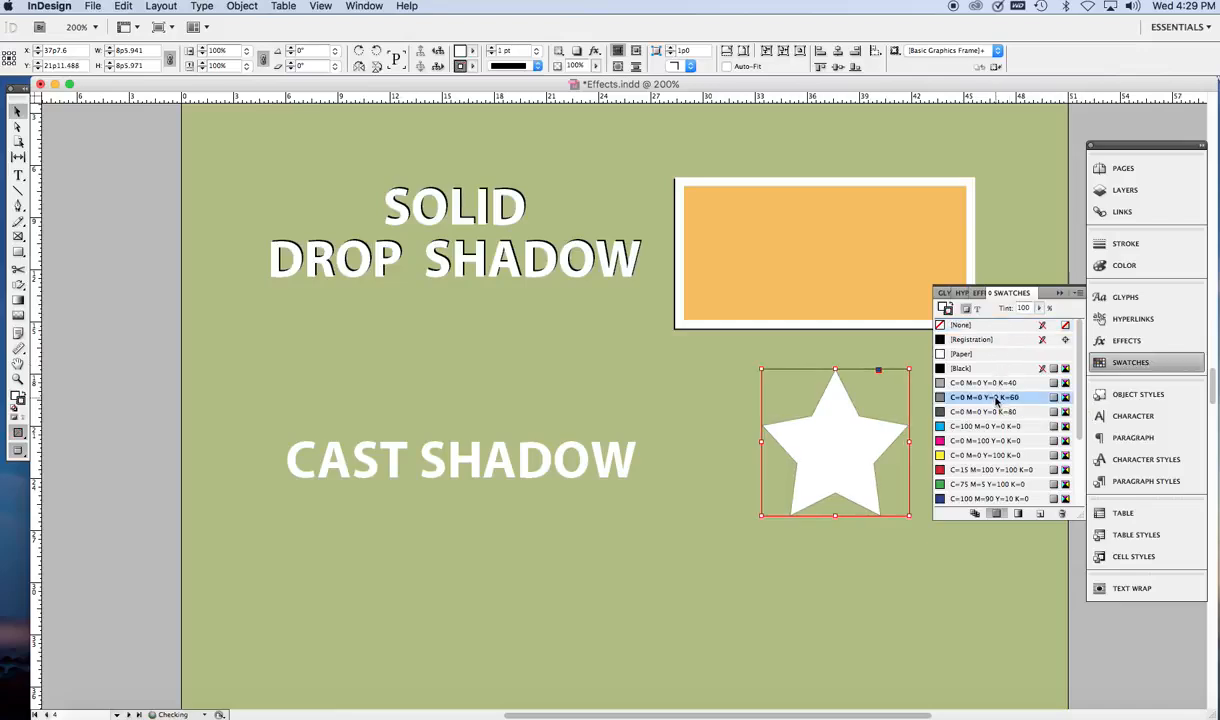
pyautogui.click(942, 324)
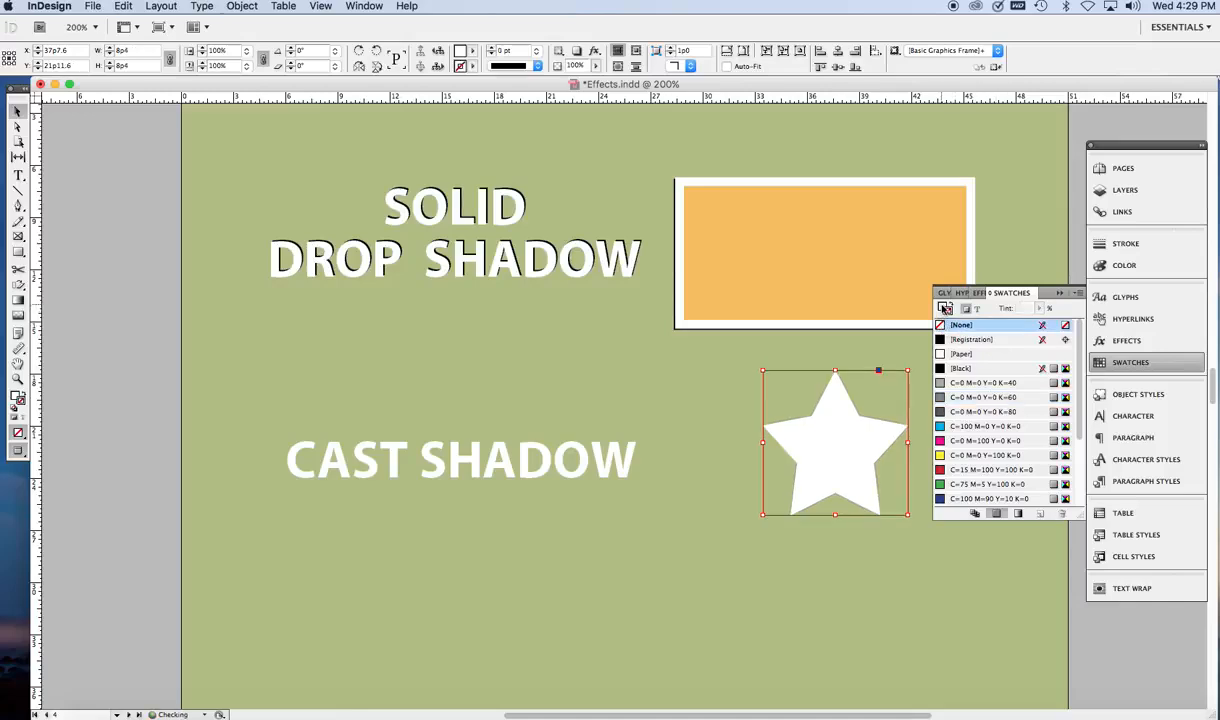
pyautogui.click(962, 354)
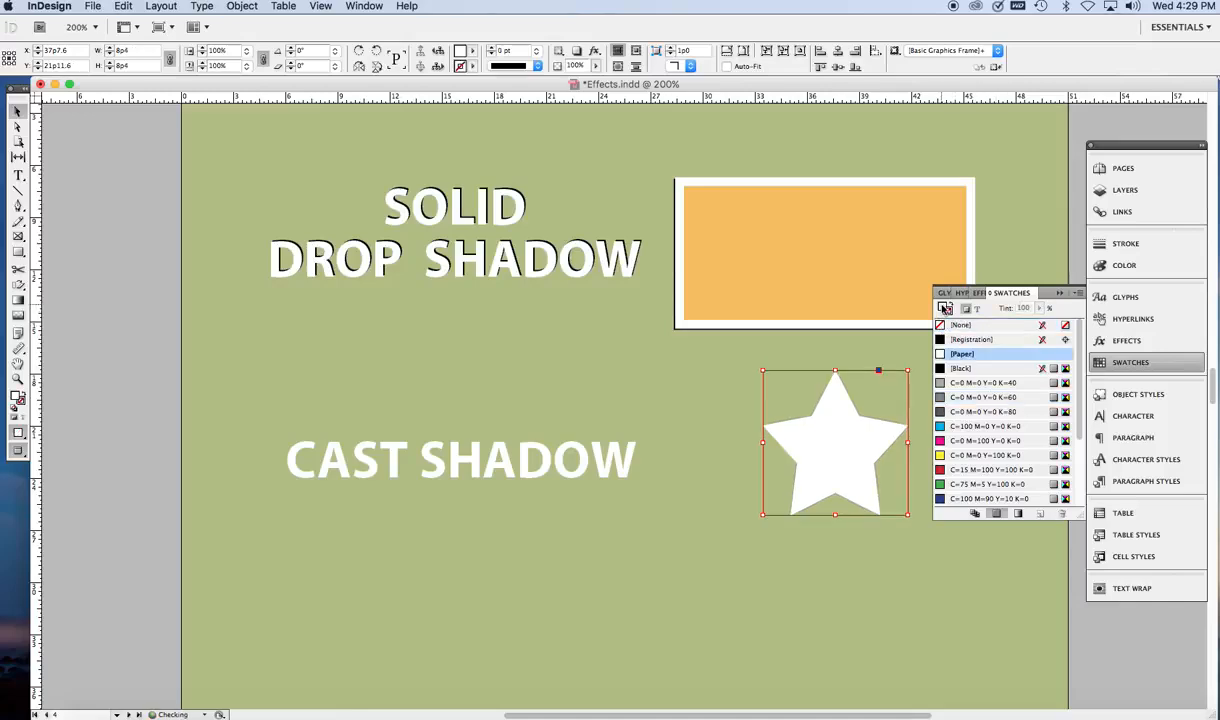
pyautogui.click(990, 397)
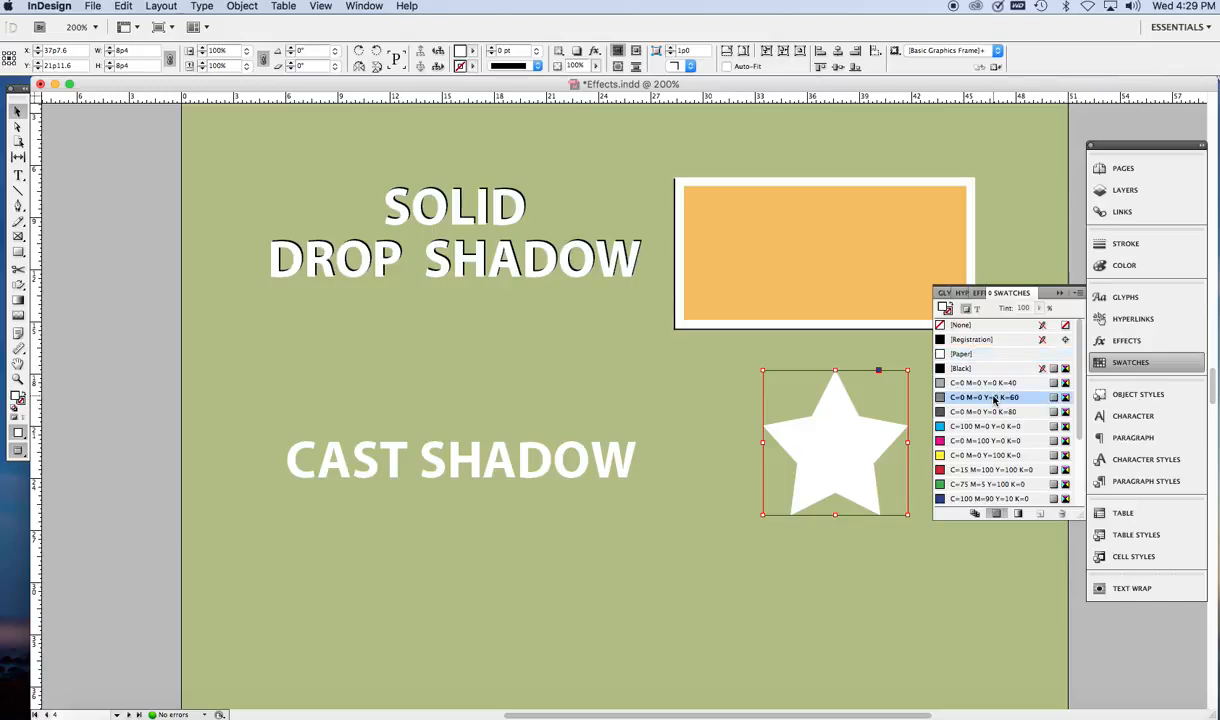
# Squash the grey star copy down from its upper edge to about half height, 4p1.6, with Free Transform.
pyautogui.click(1059, 294)
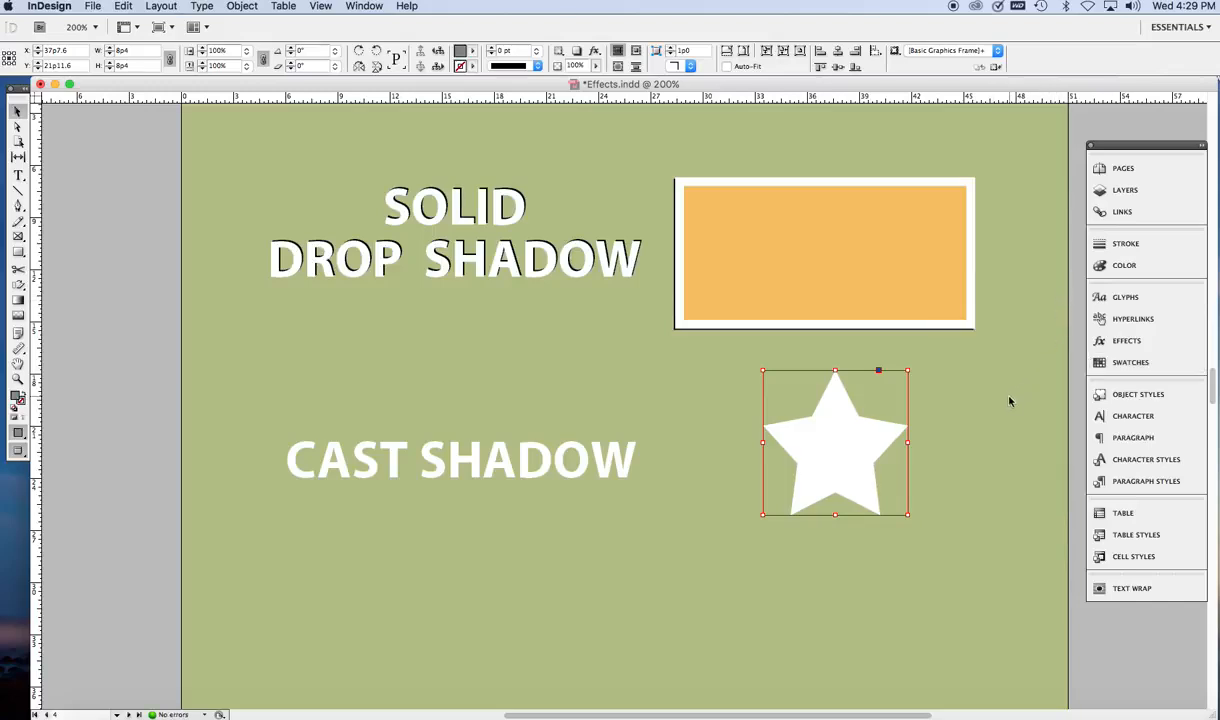
pyautogui.click(17, 285)
pyautogui.moveTo(17, 287); pyautogui.dragTo(55, 278)
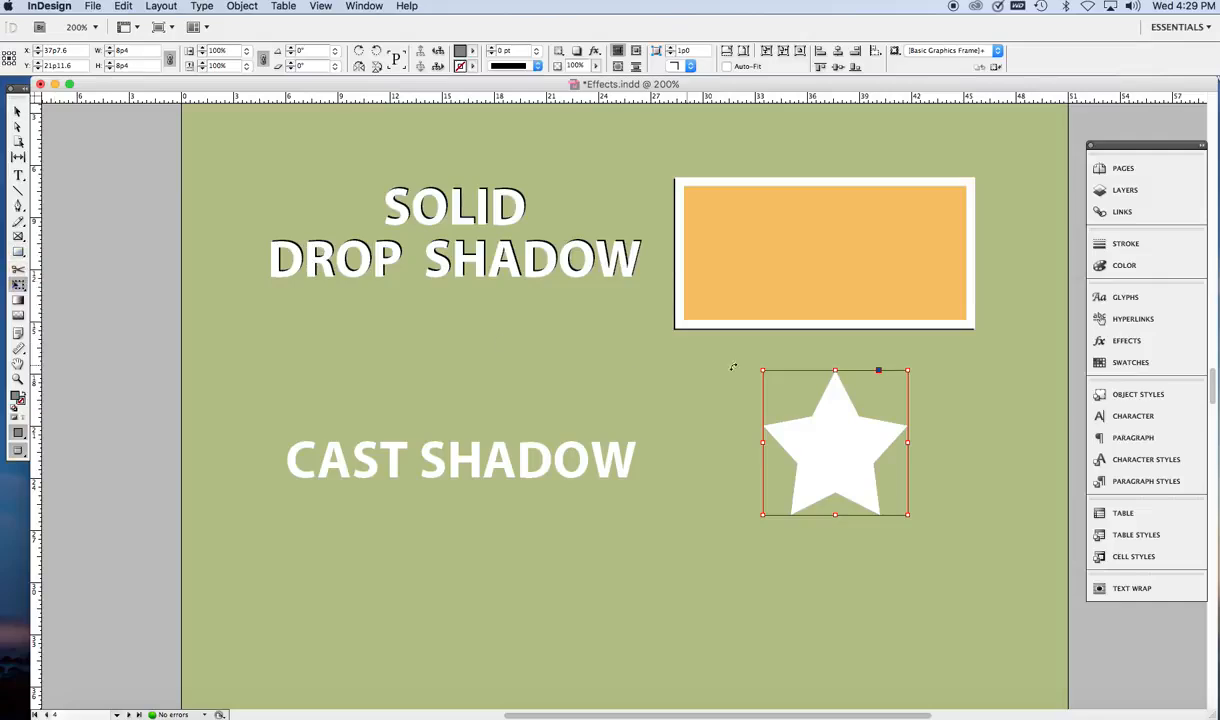
pyautogui.moveTo(835, 370); pyautogui.dragTo(838, 442)
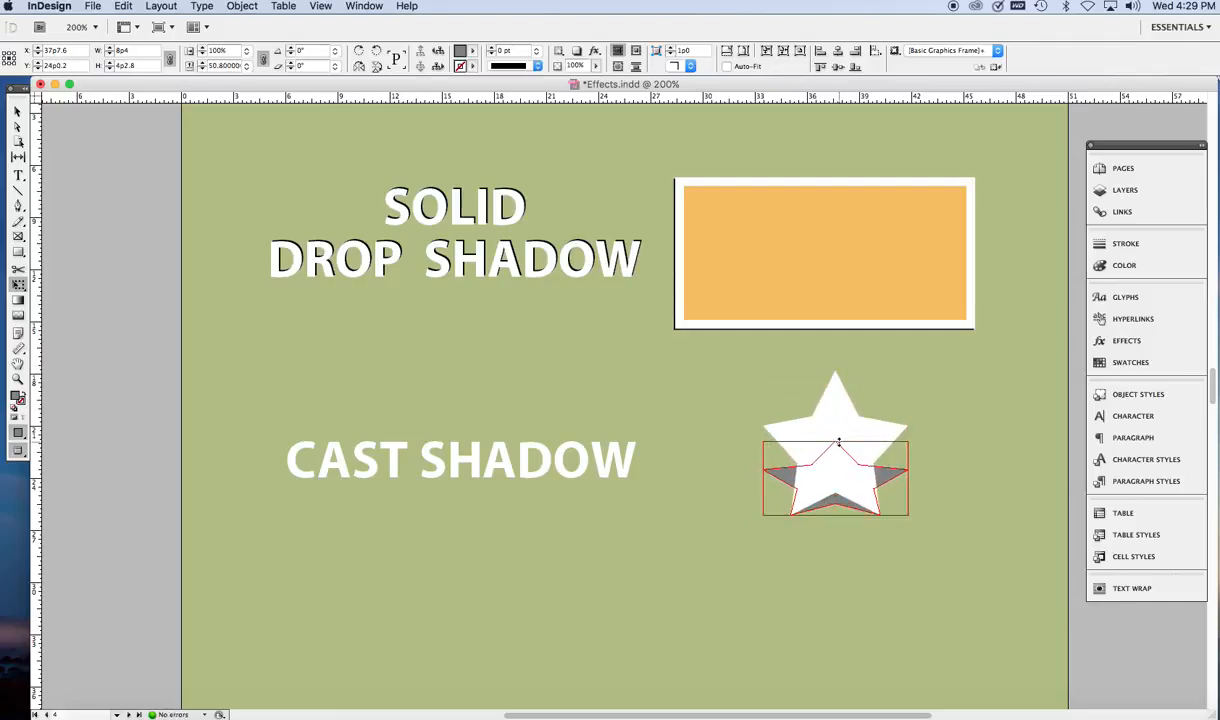
pyautogui.moveTo(838, 442); pyautogui.dragTo(836, 444)
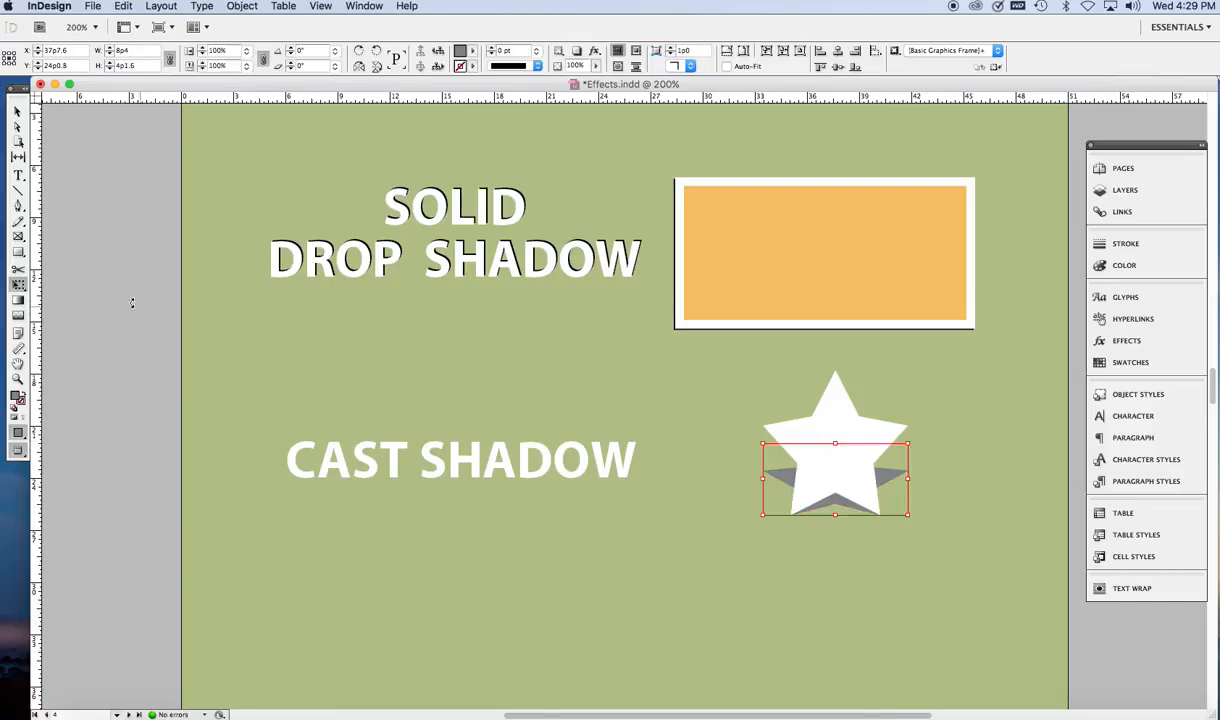
# Shear the squashed star copy to the right by about 38.7° with the Shear Tool.
pyautogui.click(18, 286)
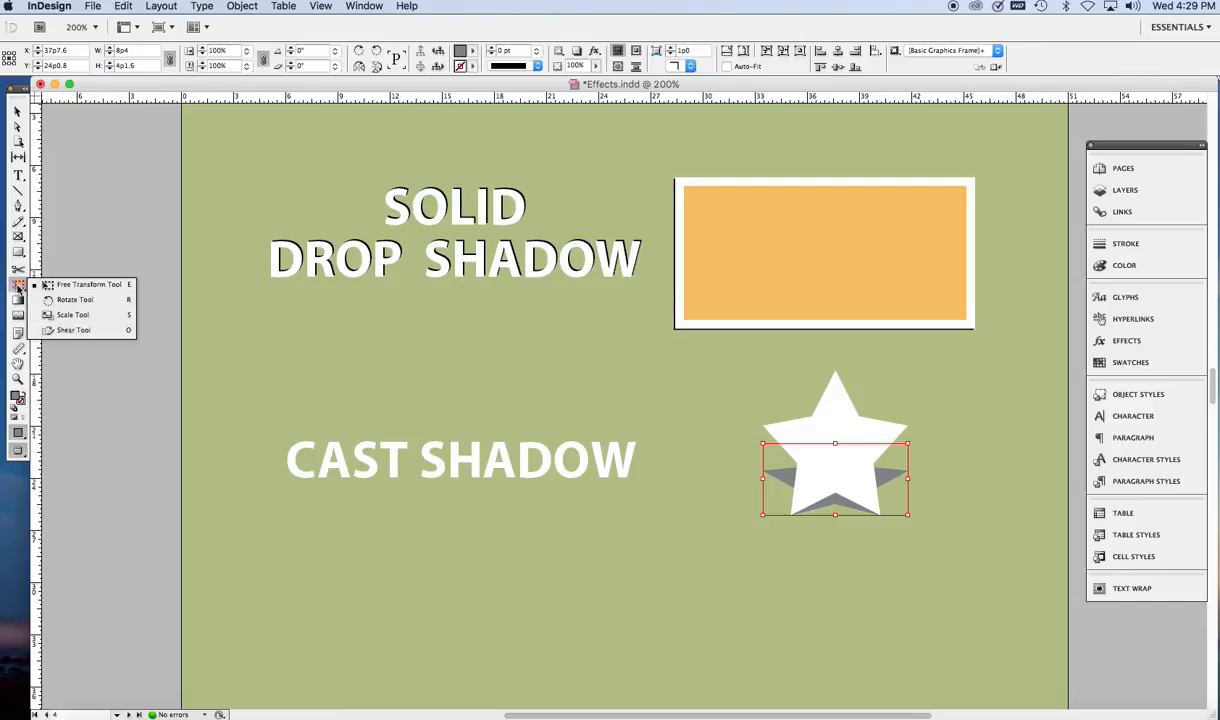
pyautogui.click(75, 331)
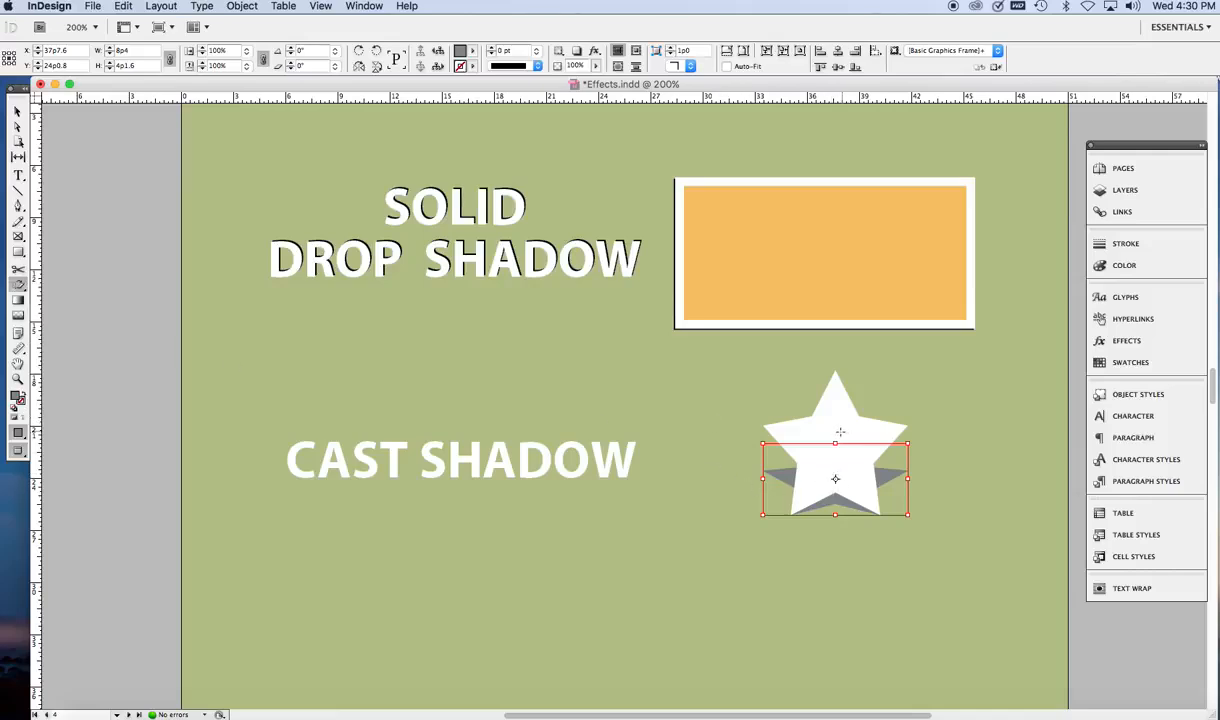
pyautogui.moveTo(835, 436); pyautogui.dragTo(873, 435)
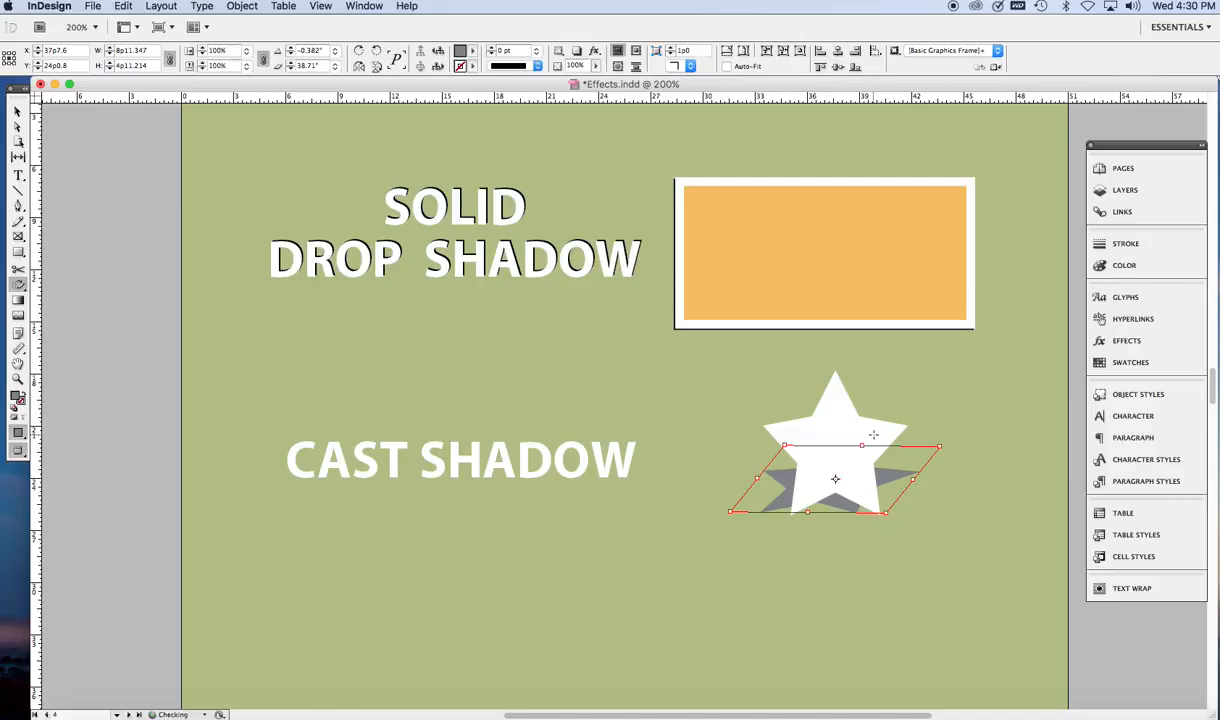
# Nudge the sheared star shadow 22 pt right and 2 pt down to meet the base of the white star.
pyautogui.click(18, 114)
pyautogui.press('Right')
pyautogui.press('Right')
pyautogui.press('Right')
pyautogui.press('Right')
pyautogui.press('Right')
pyautogui.press('Right')
pyautogui.press('Right')
pyautogui.press('Right')
pyautogui.press('Right')
pyautogui.press('Right')
pyautogui.press('Right')
pyautogui.press('Right')
pyautogui.press('Right')
pyautogui.press('Right')
pyautogui.press('Right')
pyautogui.press('Right')
pyautogui.press('Right')
pyautogui.press('Right')
pyautogui.press('Right')
pyautogui.press('Right')
pyautogui.press('Right')
pyautogui.press('Right')
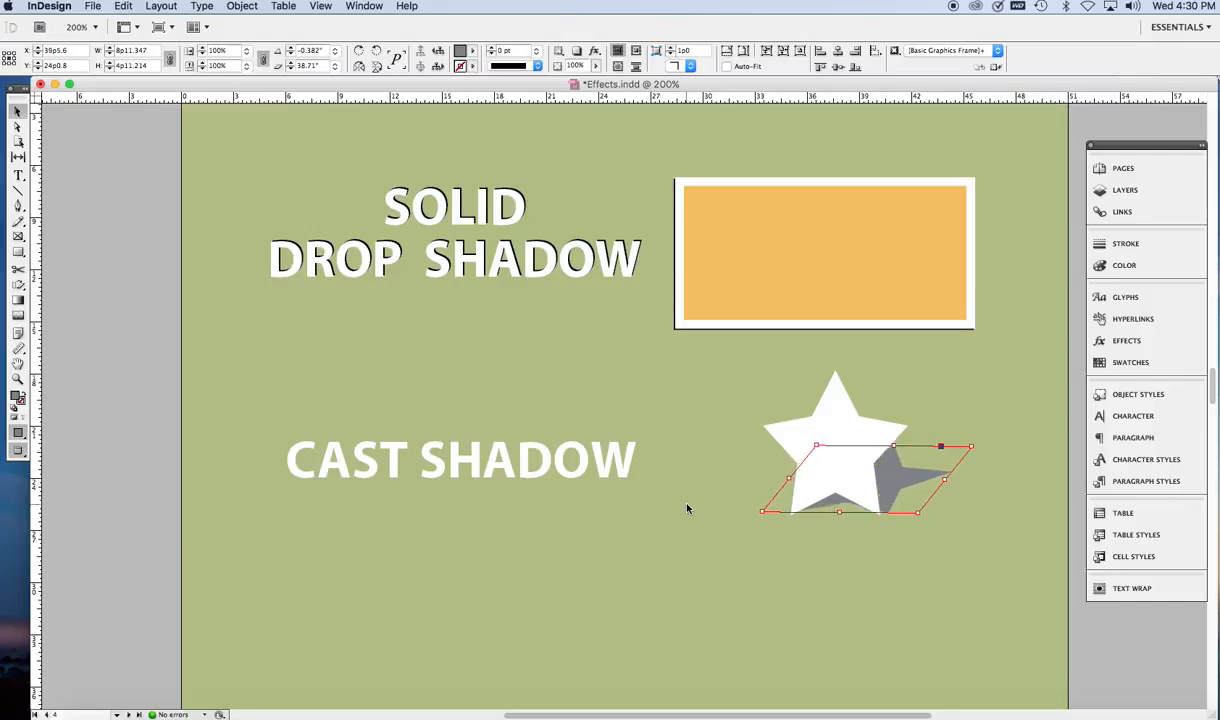
pyautogui.press('Down')
pyautogui.press('Down')
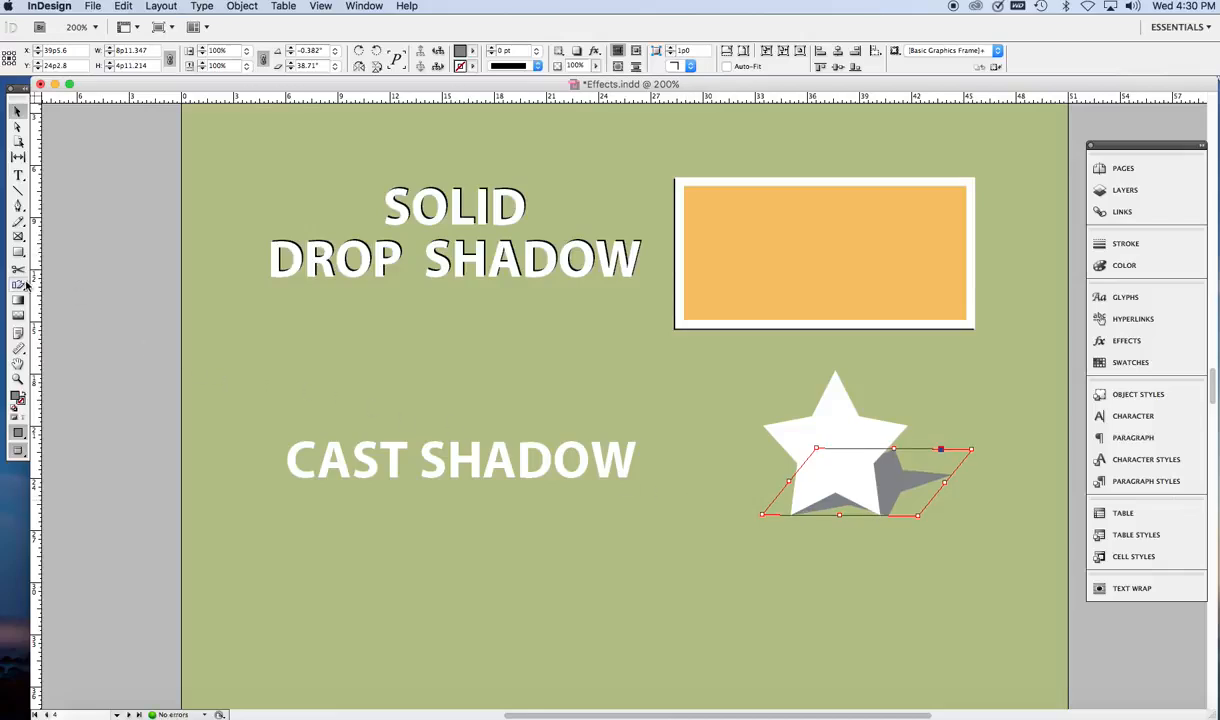
# Narrow the star shadow from its outer side to about 8p3 wide with Free Transform.
pyautogui.moveTo(22, 285); pyautogui.dragTo(46, 275)
pyautogui.moveTo(946, 483); pyautogui.dragTo(931, 487)
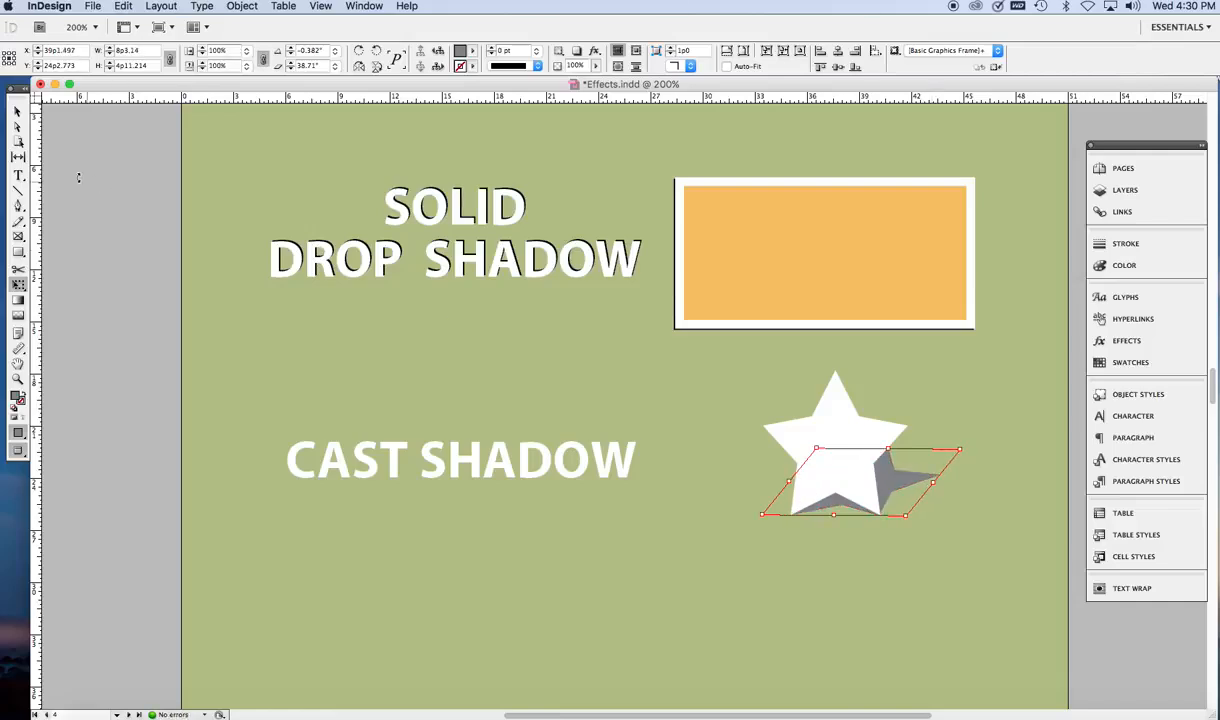
pyautogui.click(17, 112)
# Add a Basic Feather effect to the star shadow with a feather width of 0p6.
pyautogui.click(1133, 341)
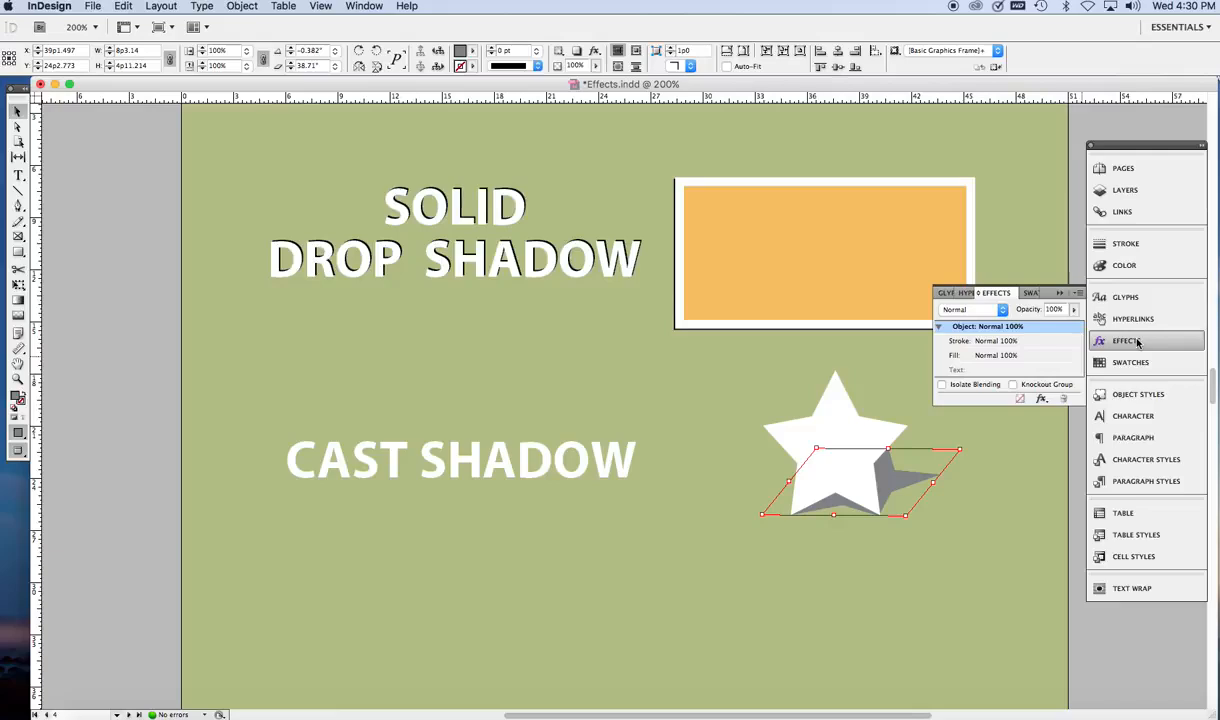
pyautogui.click(1042, 399)
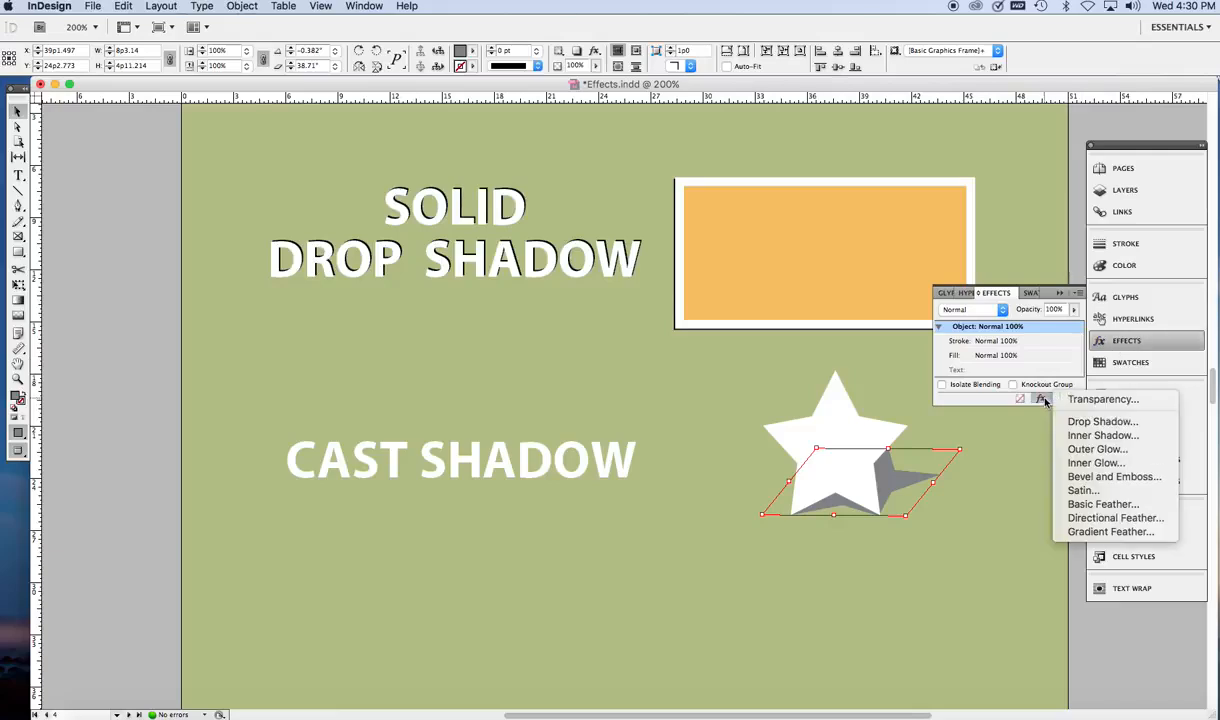
pyautogui.click(1104, 505)
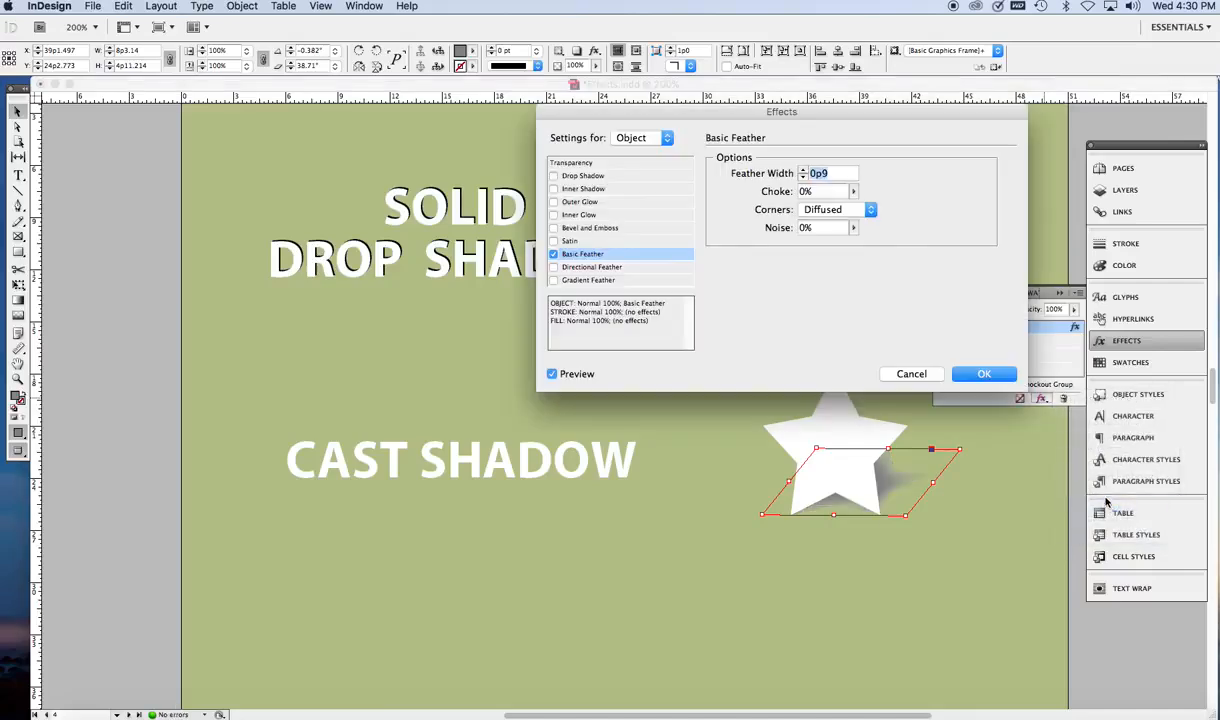
pyautogui.click(803, 177)
pyautogui.click(803, 177)
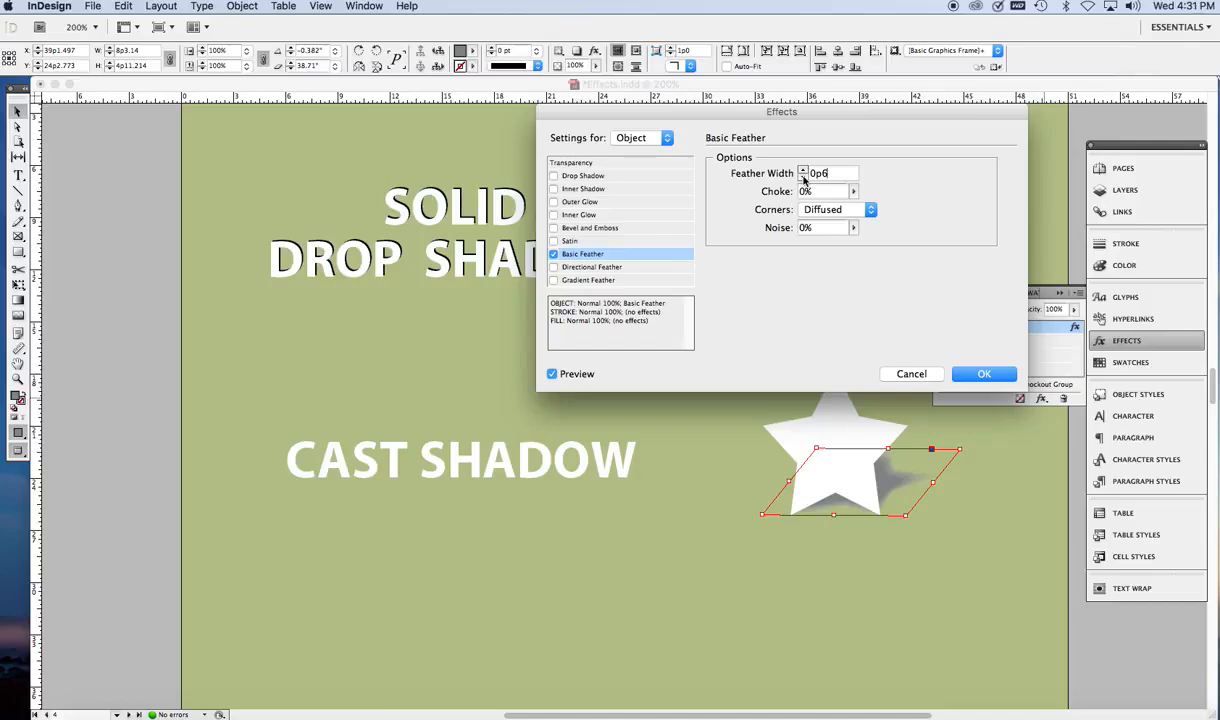
# Try Sharp and Rounded corners for the star shadow's feather, settle on Diffused, and apply the effect.
pyautogui.click(871, 212)
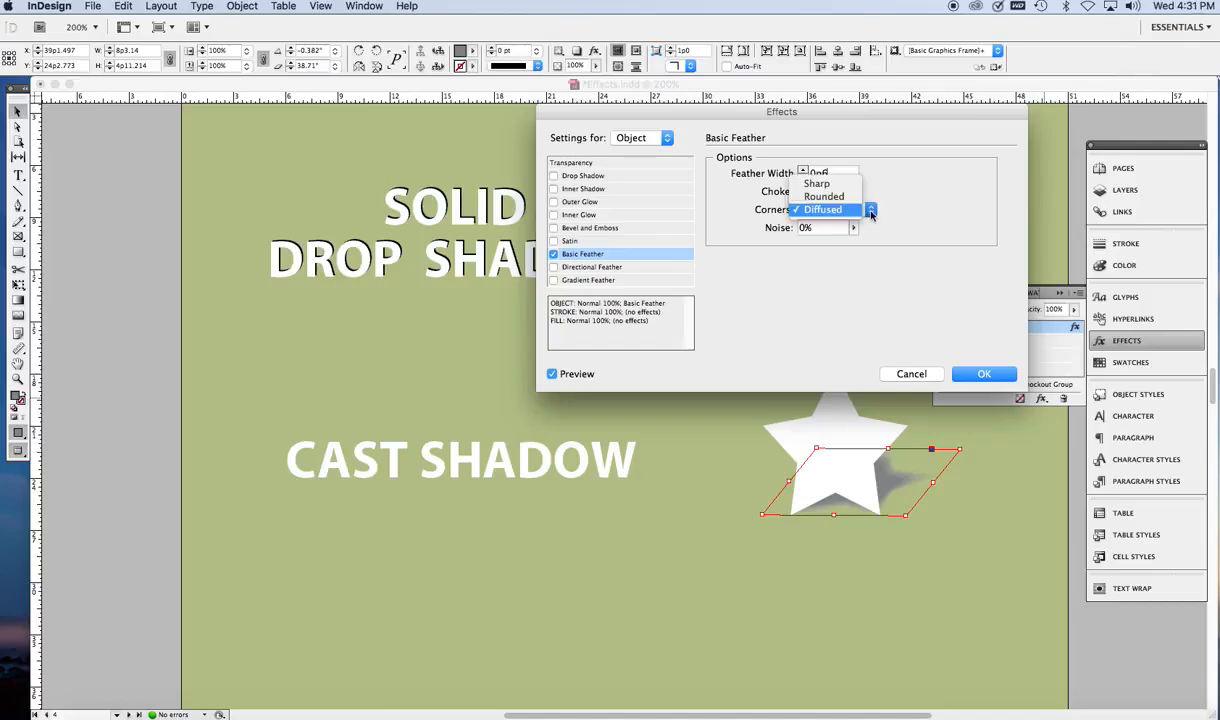
pyautogui.click(826, 185)
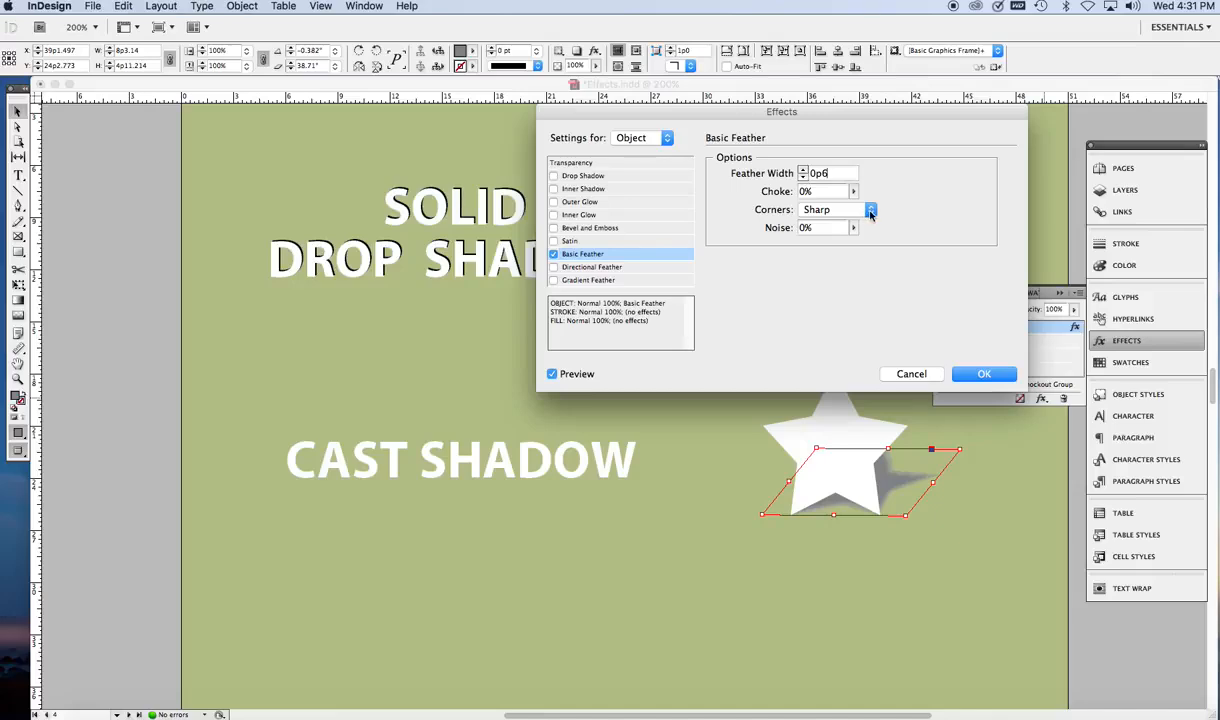
pyautogui.click(870, 213)
pyautogui.click(838, 221)
pyautogui.click(871, 211)
pyautogui.click(842, 224)
pyautogui.click(982, 375)
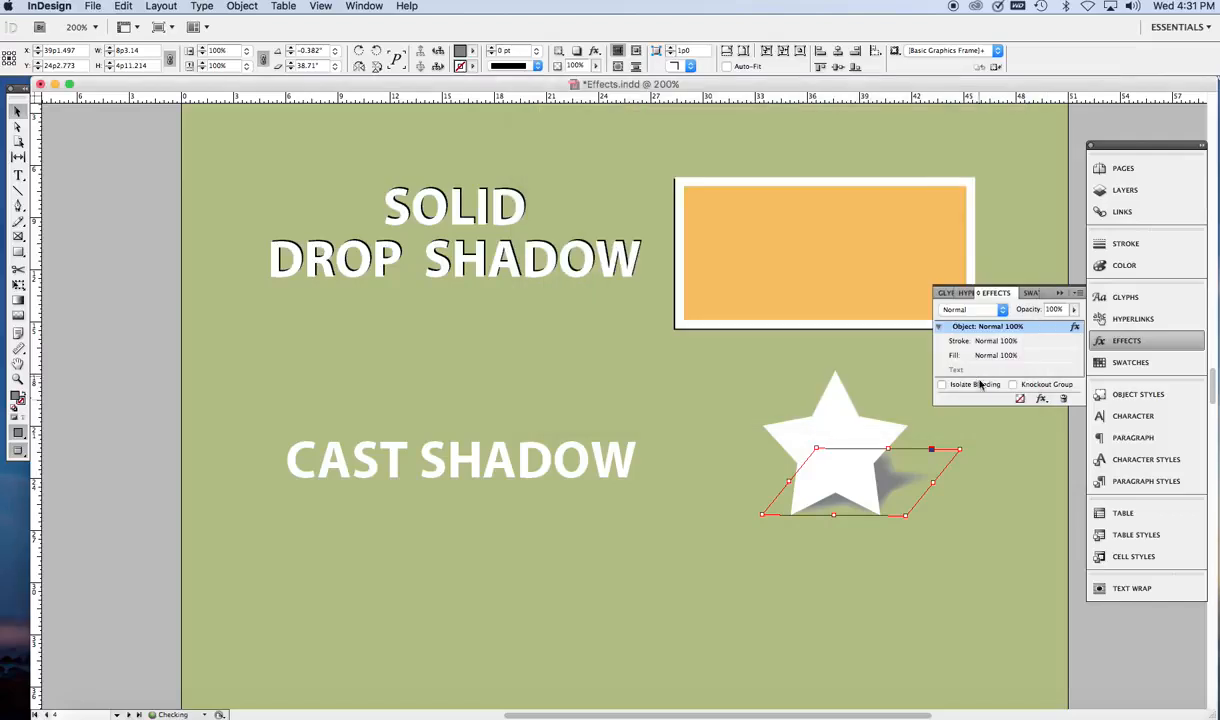
# Flip the star shadow down below the white star with Free Transform, making it about 3p9.5 tall.
pyautogui.click(993, 496)
pyautogui.click(920, 482)
pyautogui.click(19, 285)
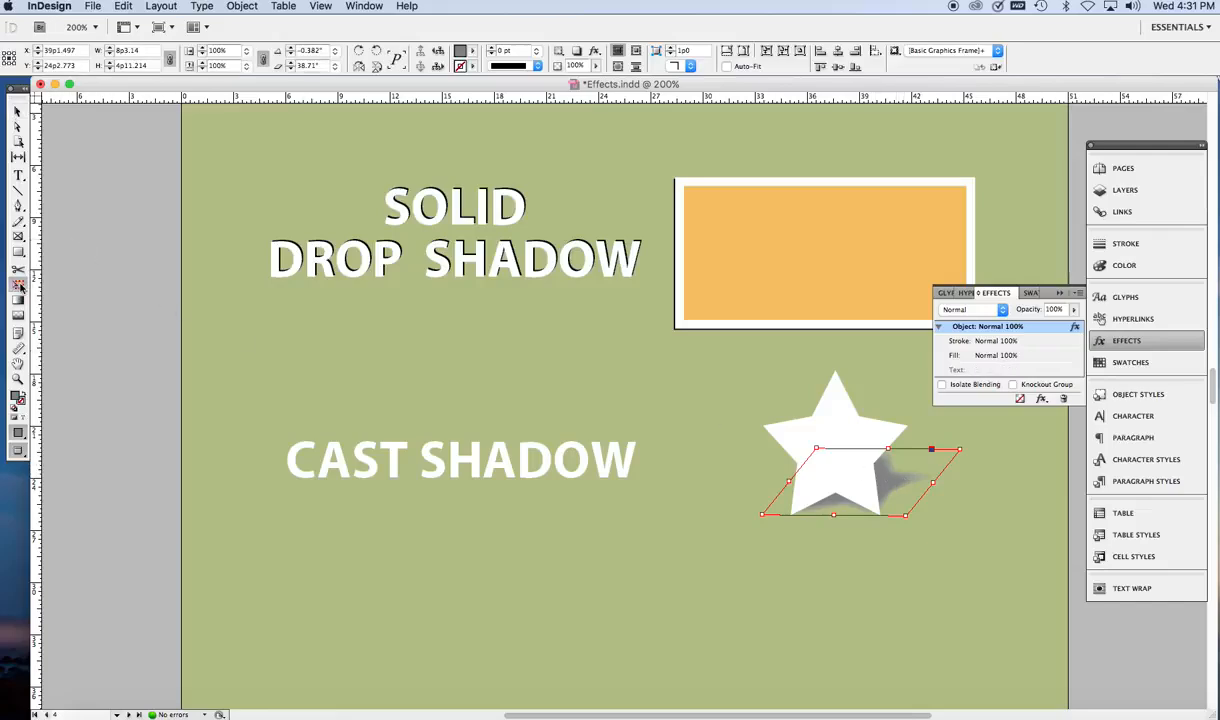
pyautogui.click(62, 285)
pyautogui.moveTo(848, 430); pyautogui.dragTo(820, 567)
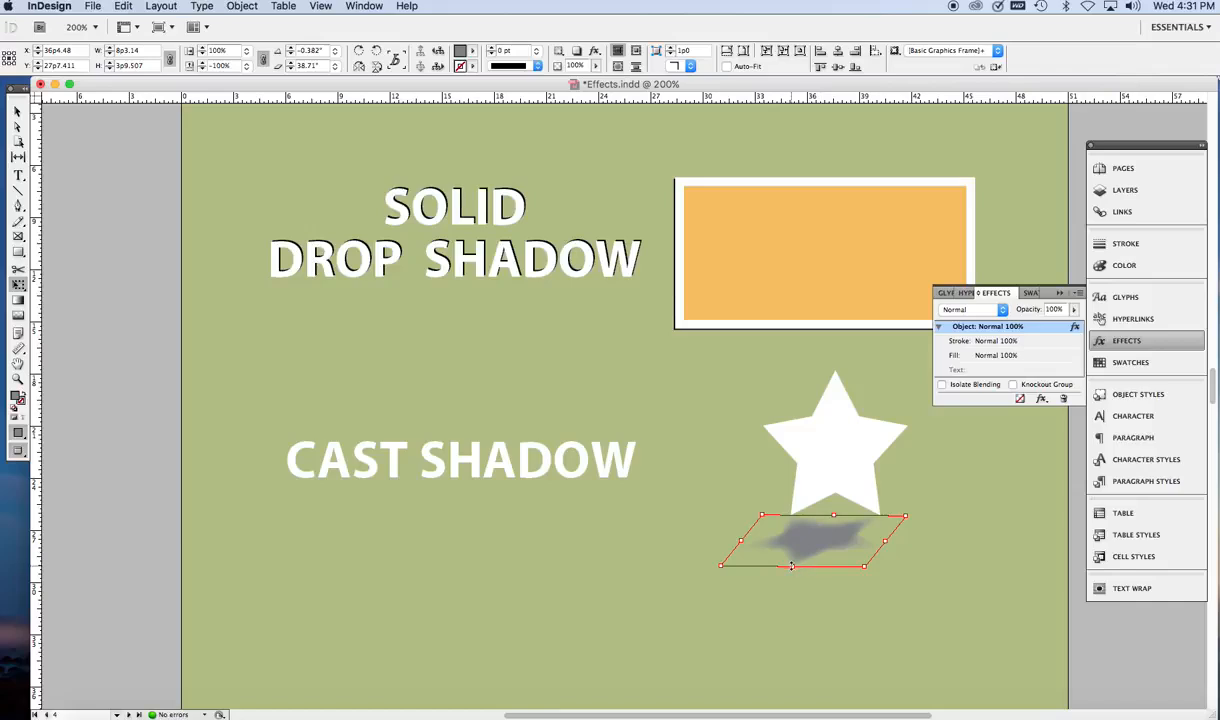
pyautogui.click(17, 110)
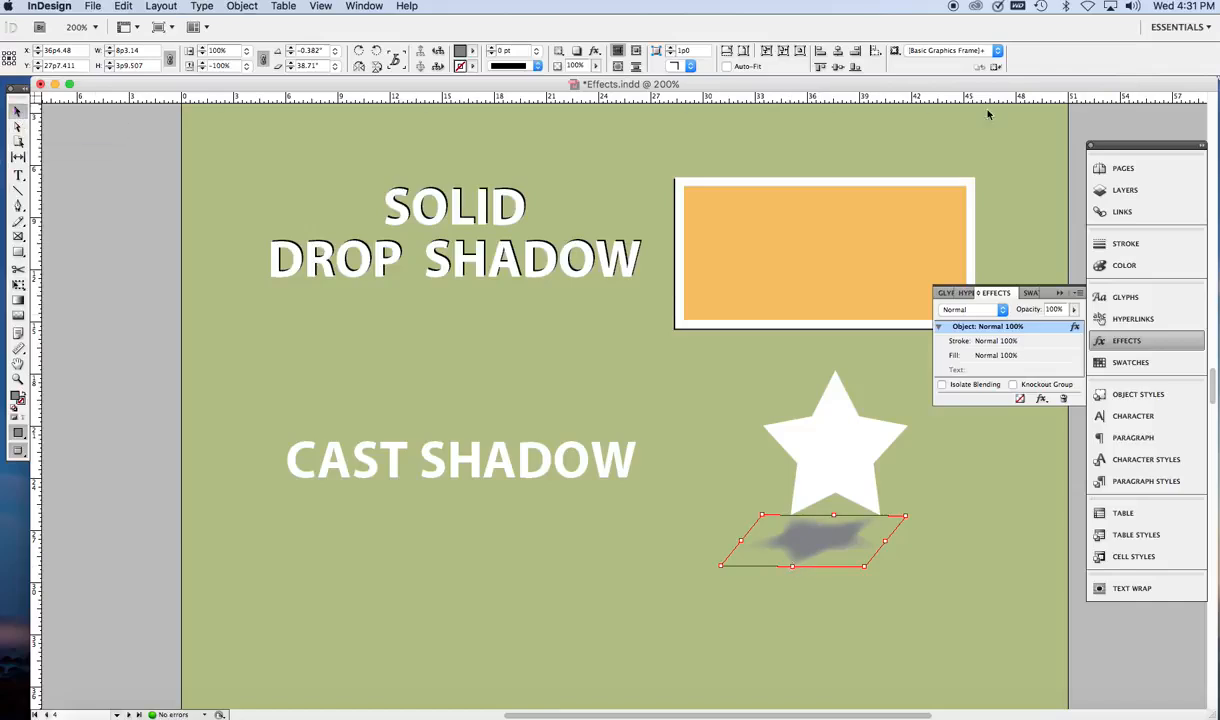
# Unlock the Type/Objects layer, duplicate the CAST SHADOW text onto the Shadow layer, and relock Type/Objects.
pyautogui.click(1117, 196)
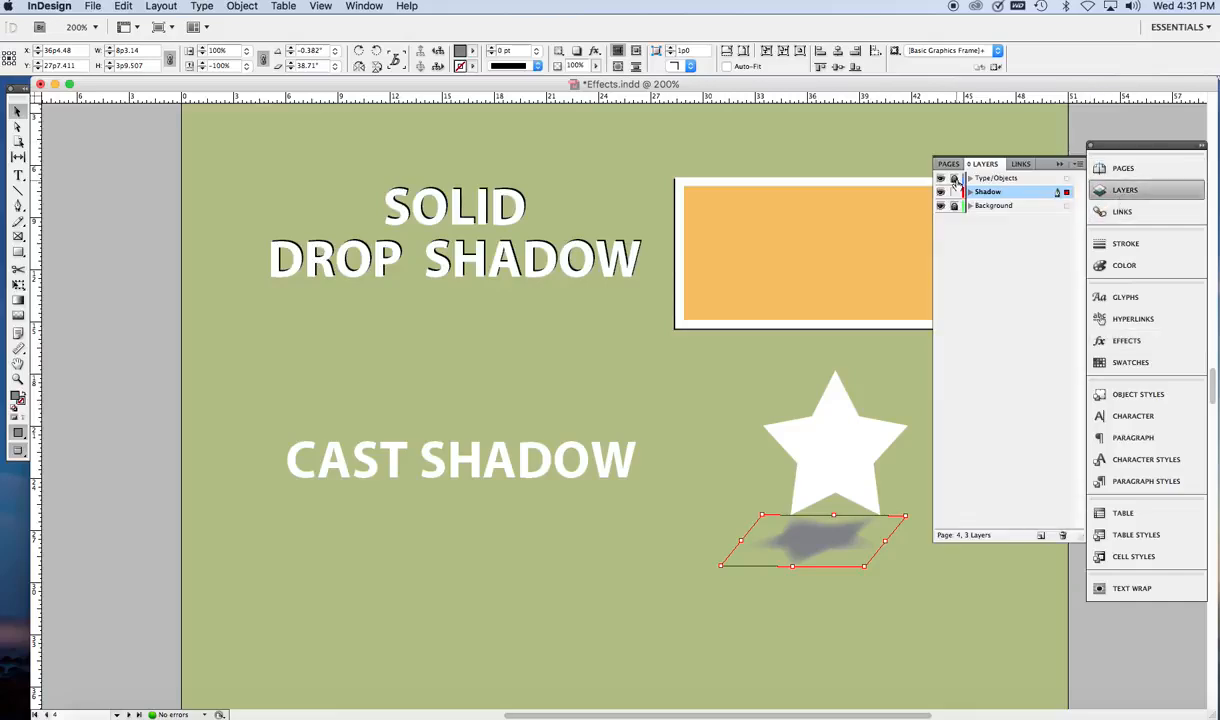
pyautogui.click(980, 178)
pyautogui.click(541, 455)
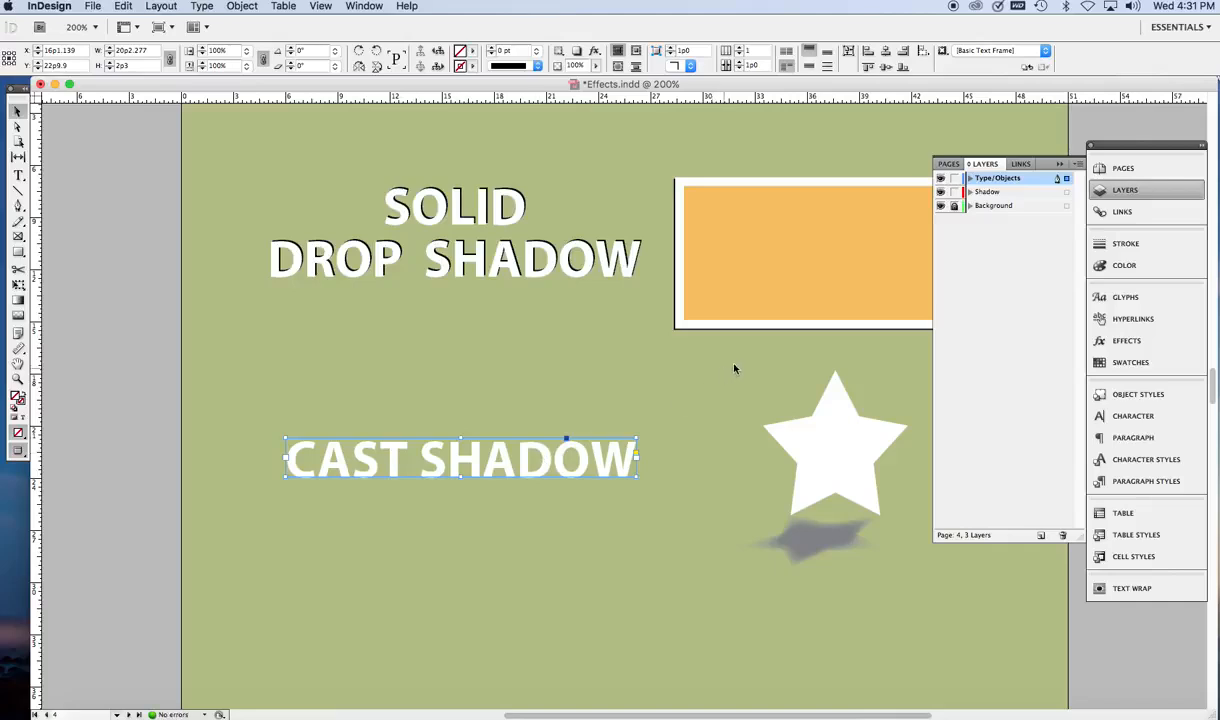
pyautogui.moveTo(1062, 182); pyautogui.dragTo(1062, 192)
pyautogui.click(955, 178)
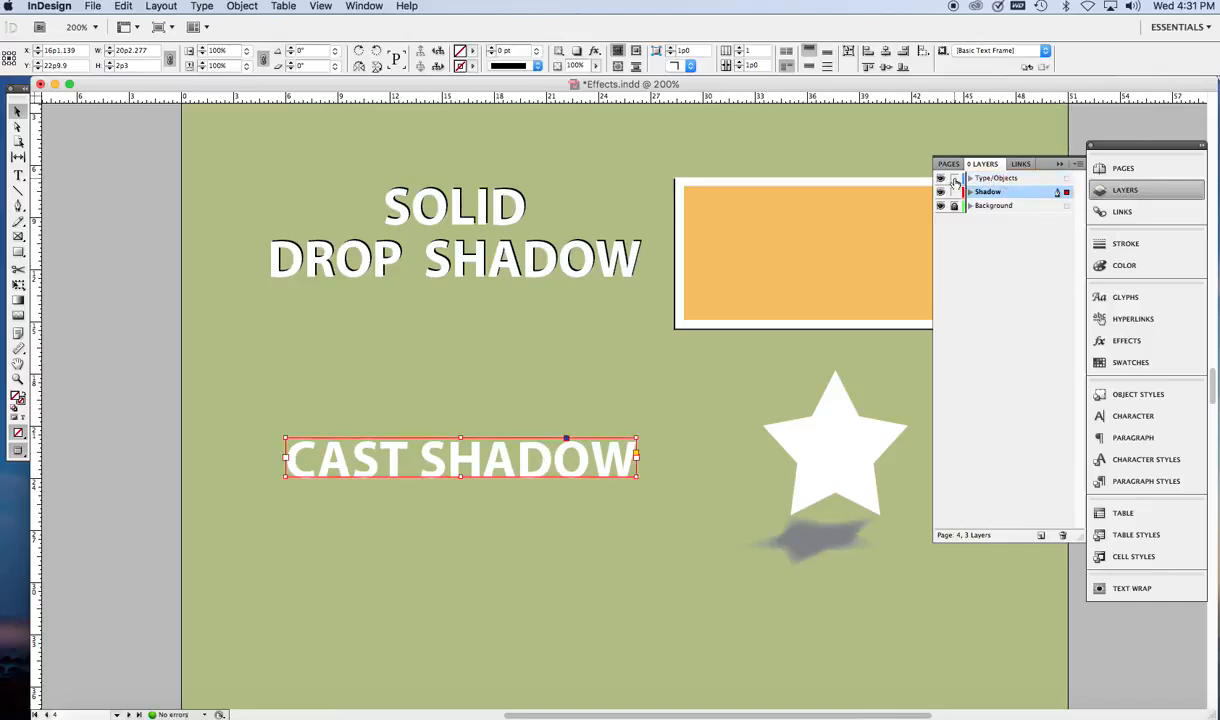
pyautogui.click(1060, 166)
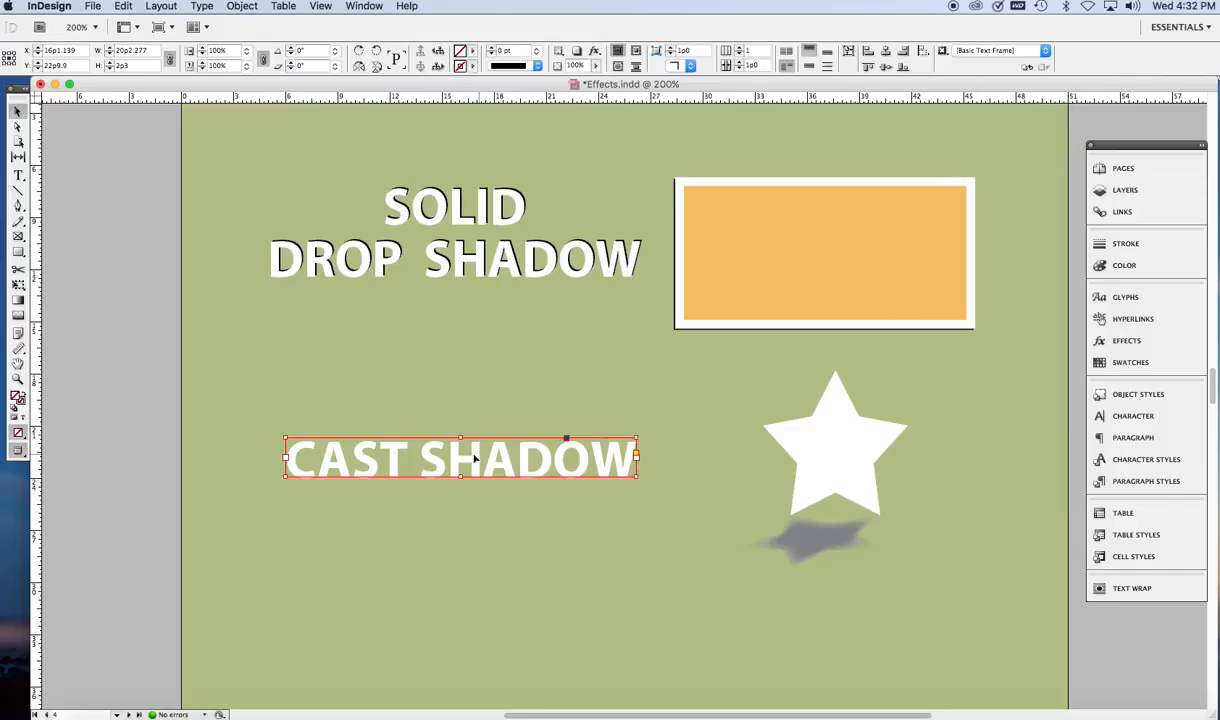
# Color all the text in the CAST SHADOW copy with the C=0 M=0 Y=0 K=40 swatch.
pyautogui.click(22, 177)
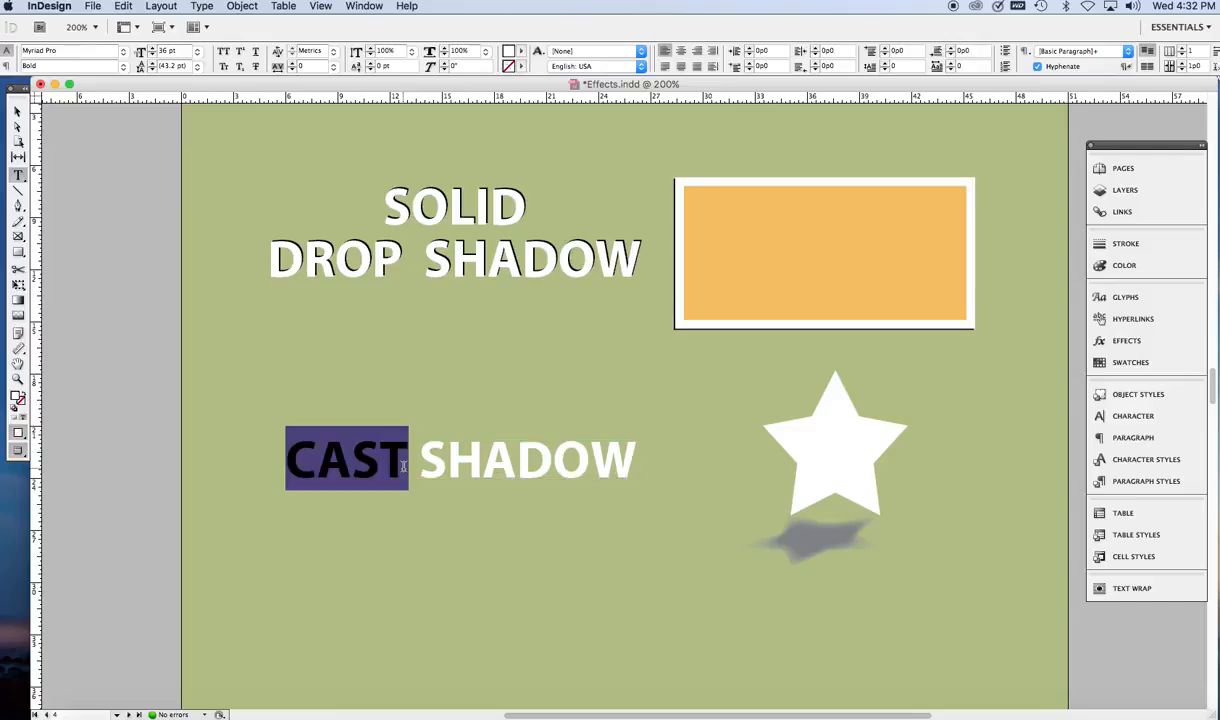
pyautogui.tripleClick(404, 465)
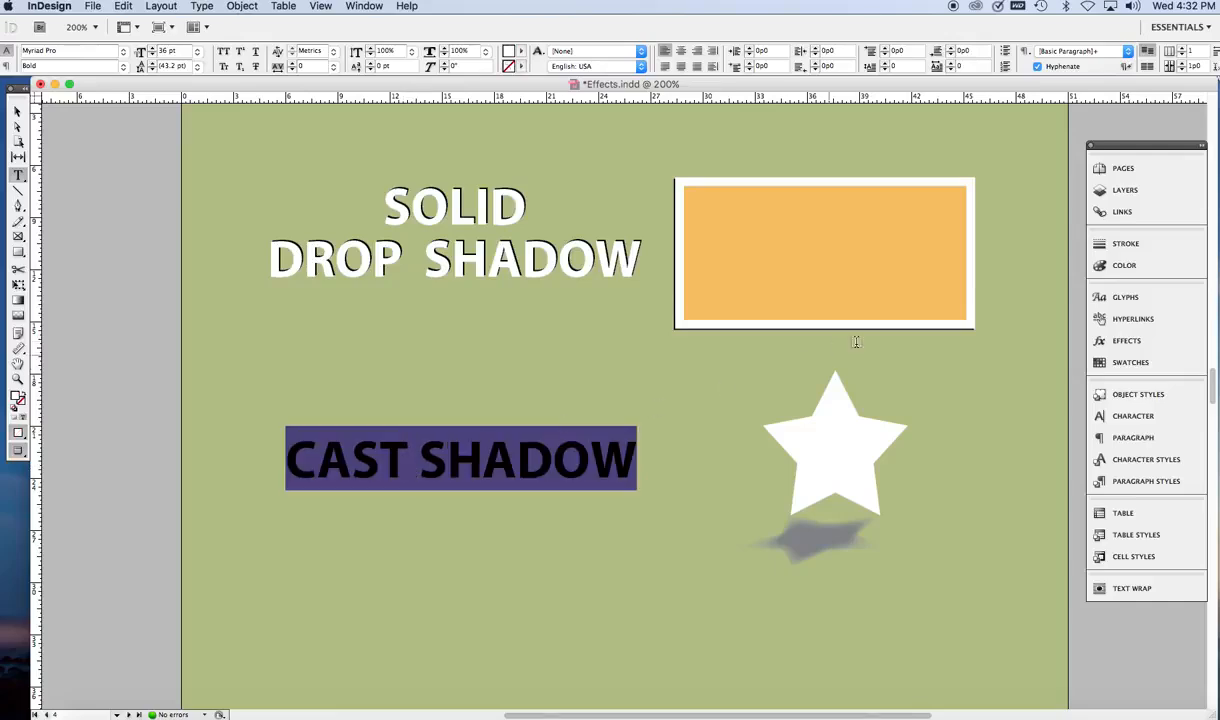
pyautogui.click(1137, 364)
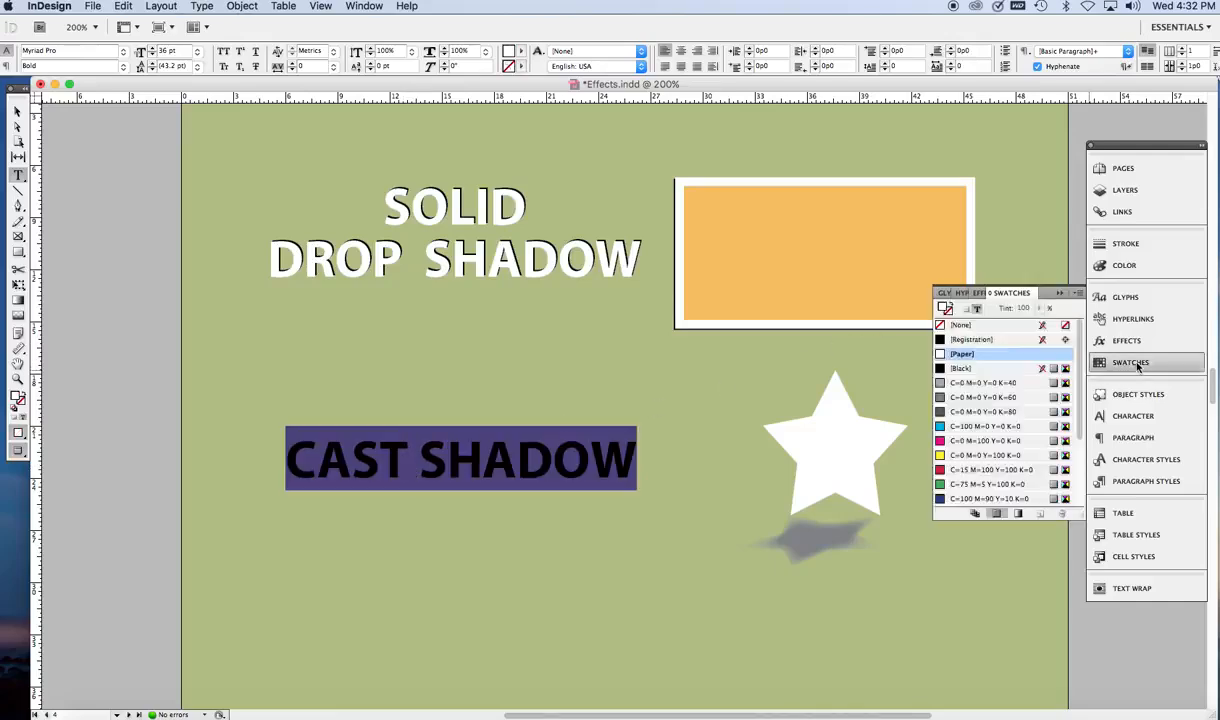
pyautogui.click(985, 384)
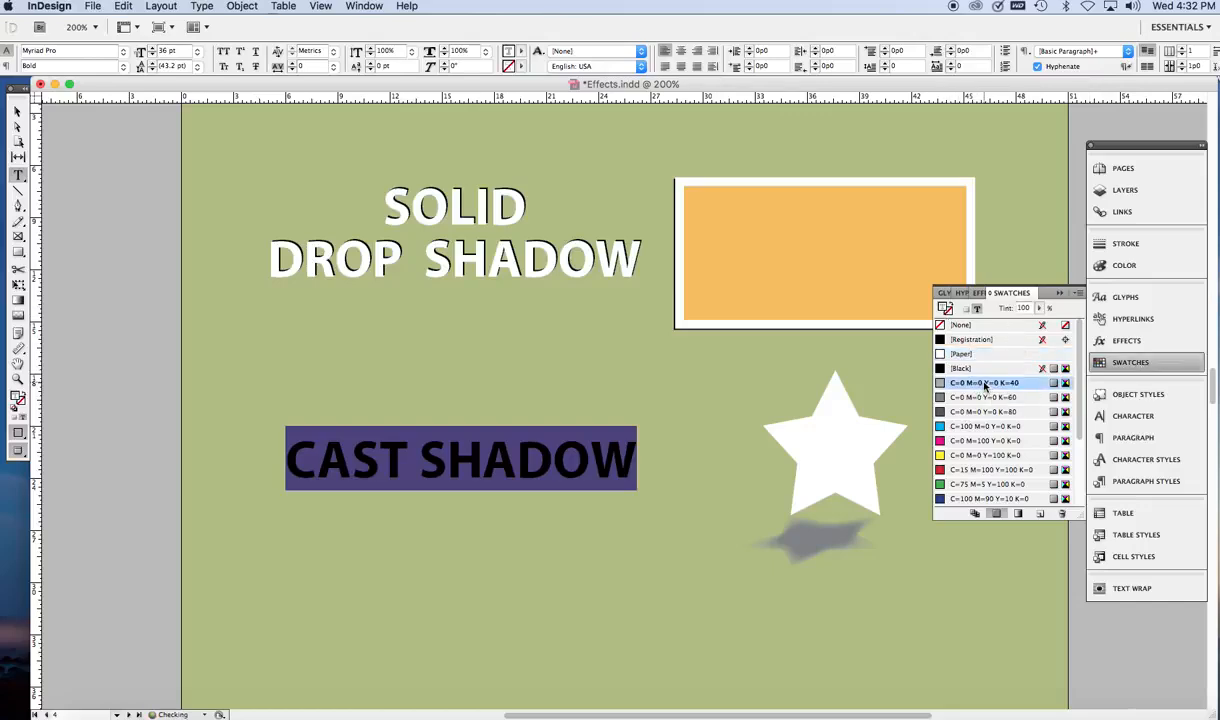
pyautogui.click(1059, 295)
# Convert the CAST SHADOW copy on the Shadow layer to outlines.
pyautogui.click(17, 110)
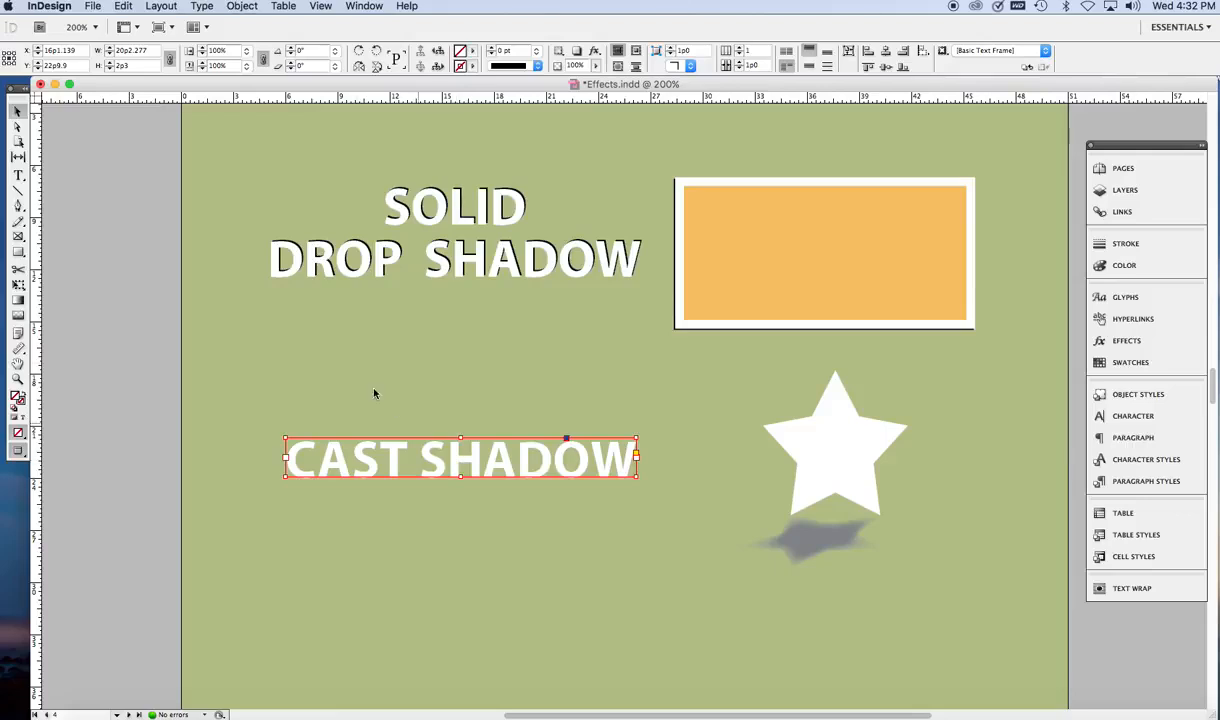
pyautogui.click(204, 8)
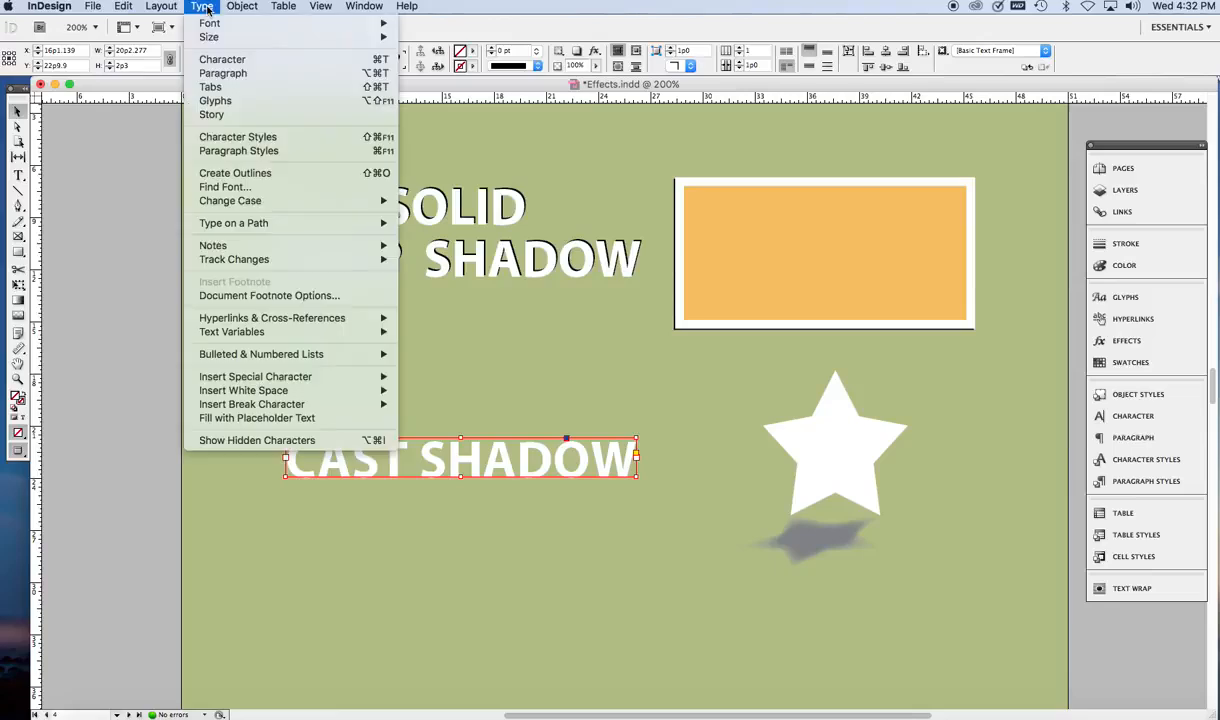
pyautogui.click(253, 177)
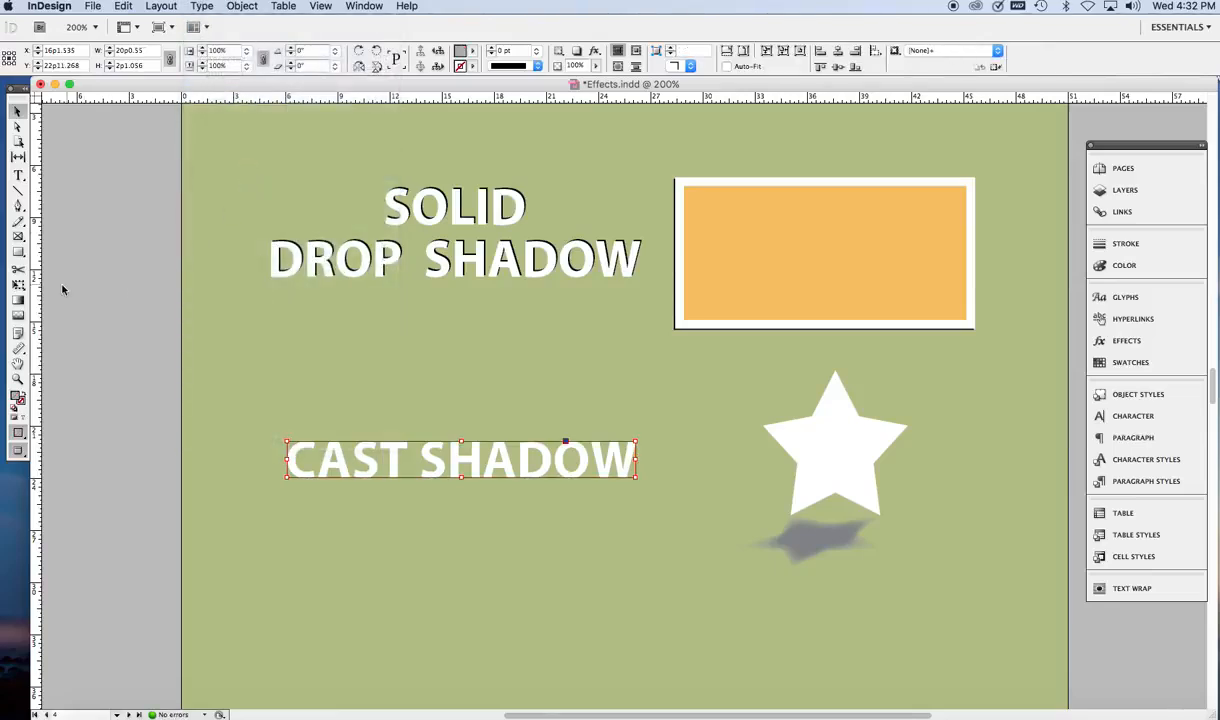
# Stretch the outlined CAST SHADOW copy upward to about 6p9.4 tall with Free Transform.
pyautogui.click(17, 285)
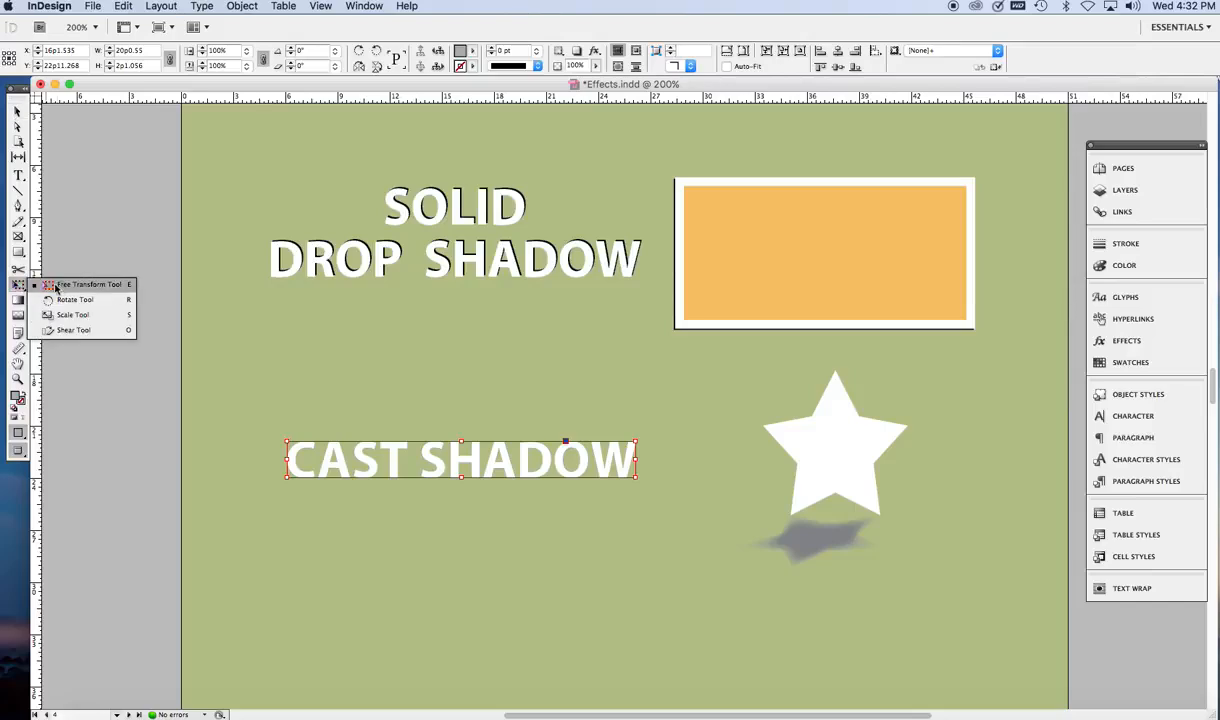
pyautogui.click(55, 280)
pyautogui.moveTo(461, 441); pyautogui.dragTo(461, 360)
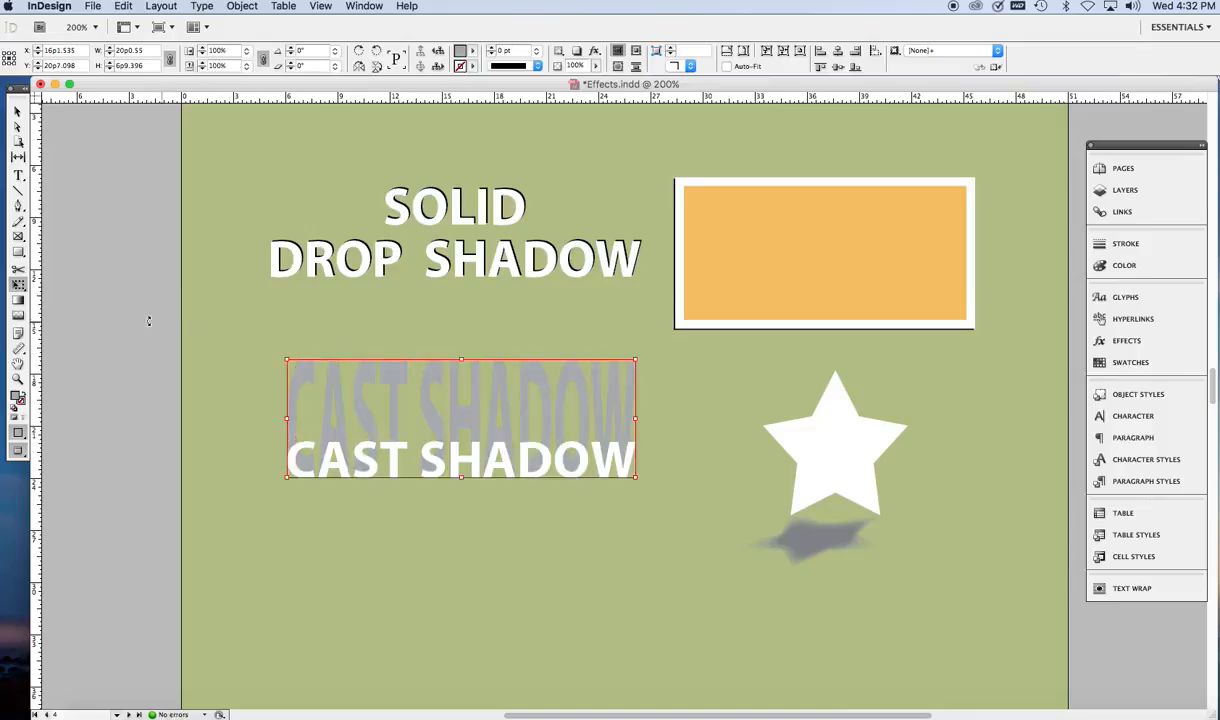
# Shear the stretched text shadow to the left by about 34° with the Shear Tool.
pyautogui.moveTo(23, 287); pyautogui.dragTo(75, 329)
pyautogui.moveTo(462, 346); pyautogui.dragTo(411, 349)
# Nudge the sheared text shadow left and slightly down so its base lines up with the white CAST SHADOW text.
pyautogui.press('v')
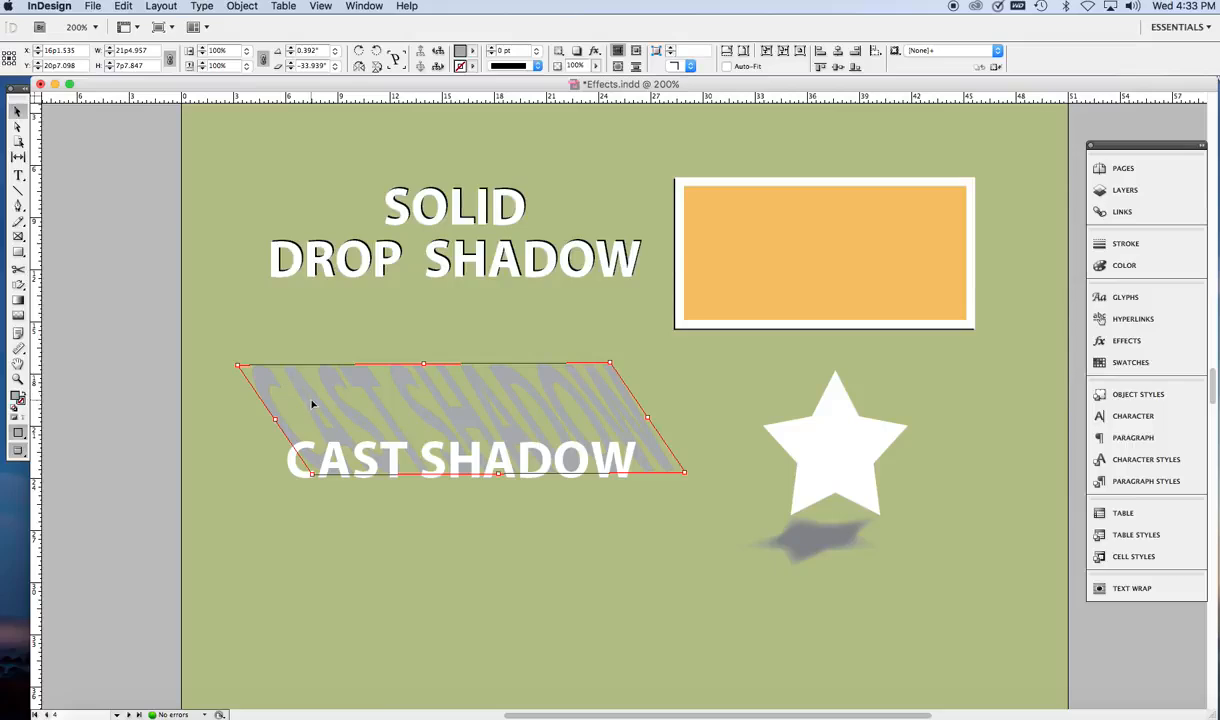
pyautogui.press('Left')
pyautogui.press('Left')
pyautogui.press('Left')
pyautogui.press('Left')
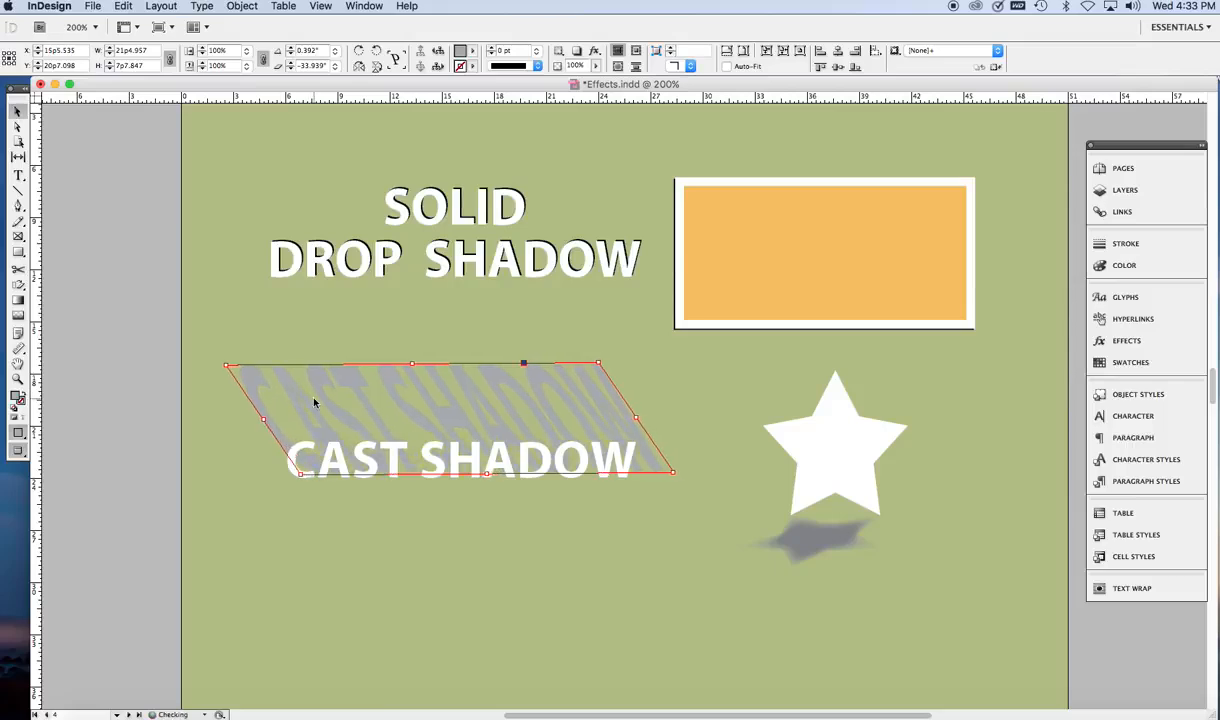
pyautogui.press('Left')
pyautogui.press('Left')
pyautogui.press('Left')
pyautogui.press('Down')
pyautogui.press('Down')
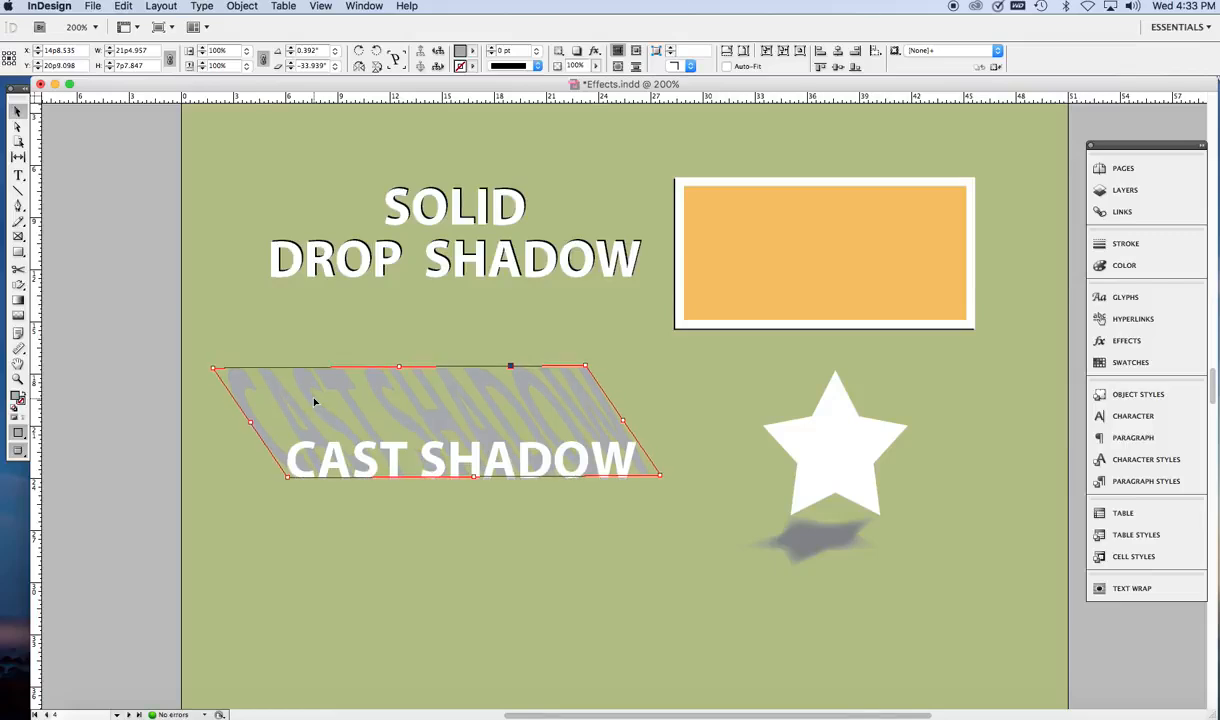
# Narrow the text shadow to about 20p2 wide with Free Transform and rotate it slightly to level its base, about -0.1°.
pyautogui.moveTo(24, 285); pyautogui.dragTo(60, 273)
pyautogui.moveTo(622, 421); pyautogui.dragTo(605, 427)
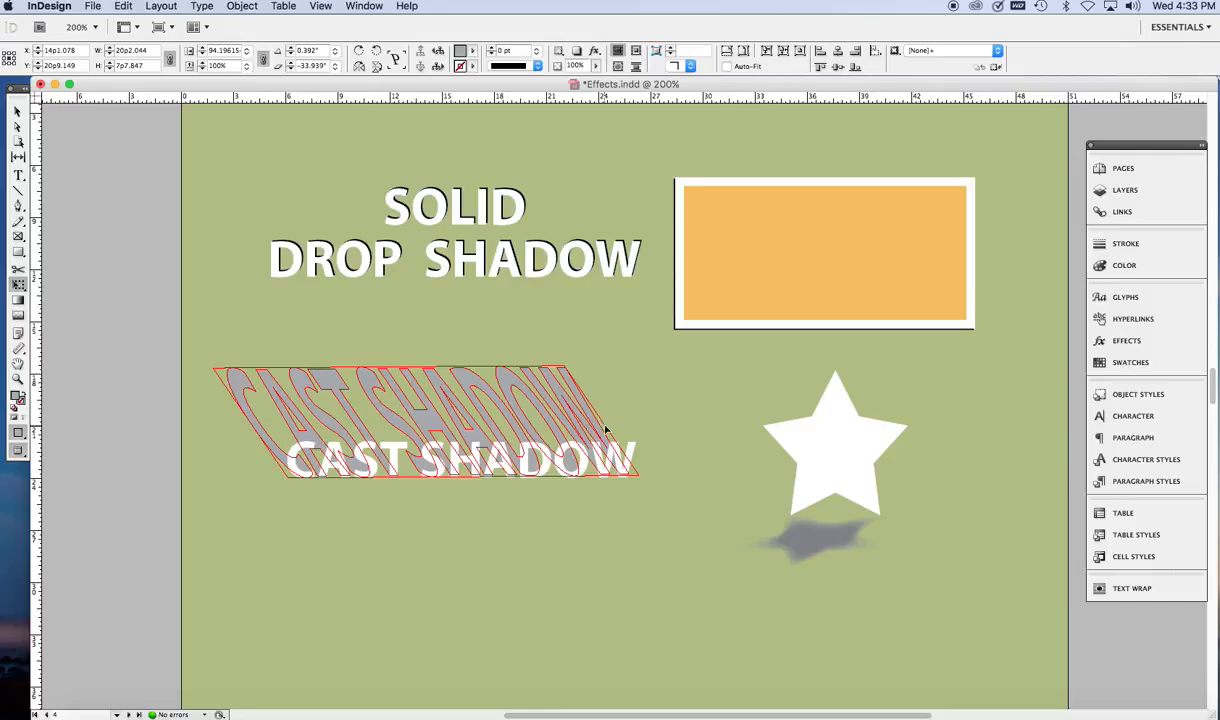
pyautogui.moveTo(605, 427); pyautogui.dragTo(605, 427)
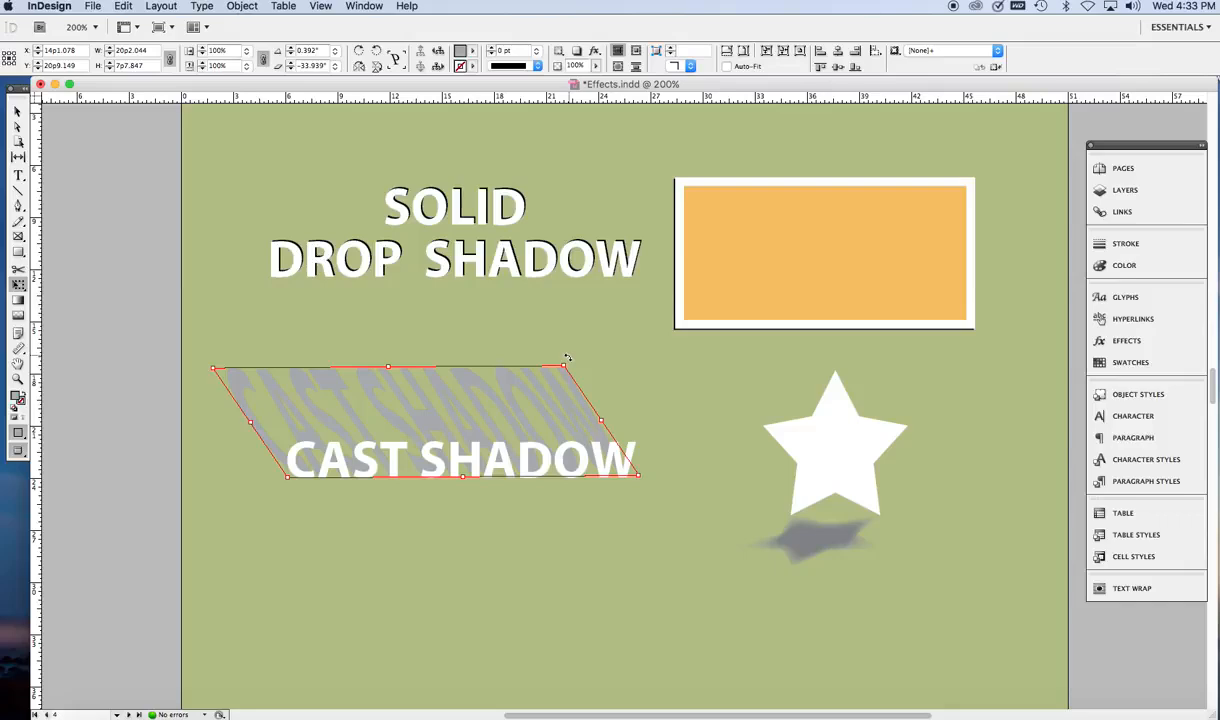
pyautogui.moveTo(565, 366); pyautogui.dragTo(568, 360)
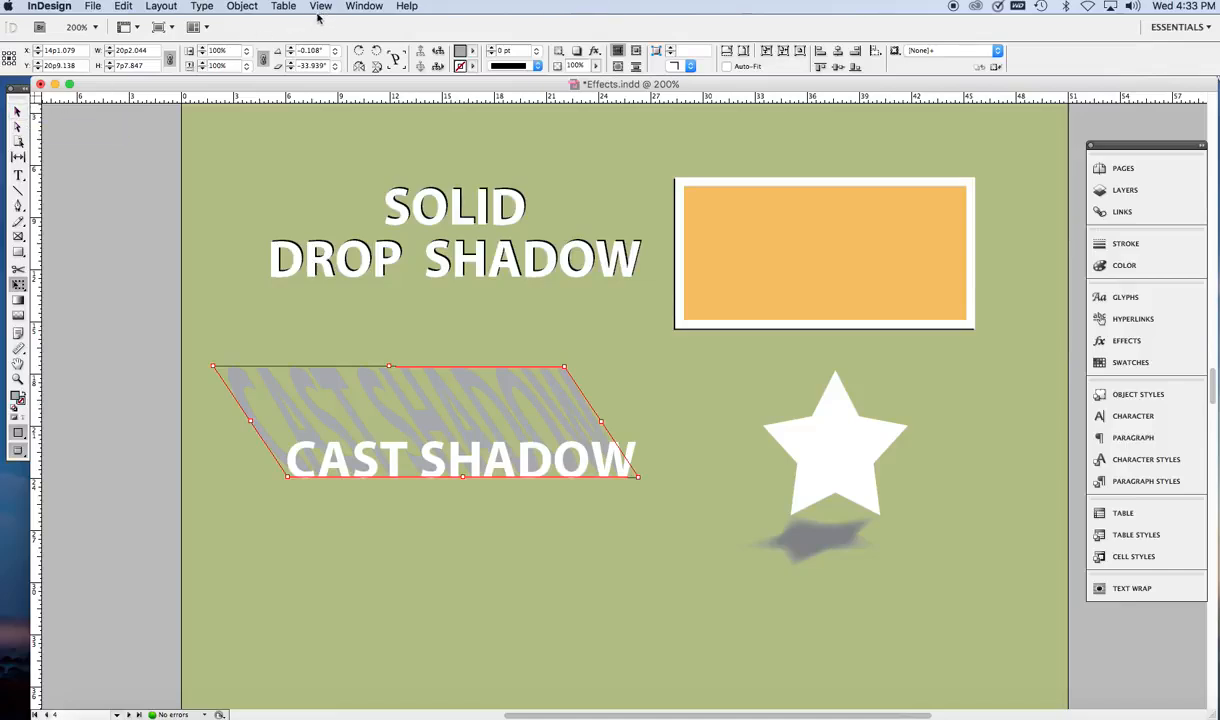
# Show the Transform panel to review the text shadow's scale, rotation and shear values.
pyautogui.click(365, 7)
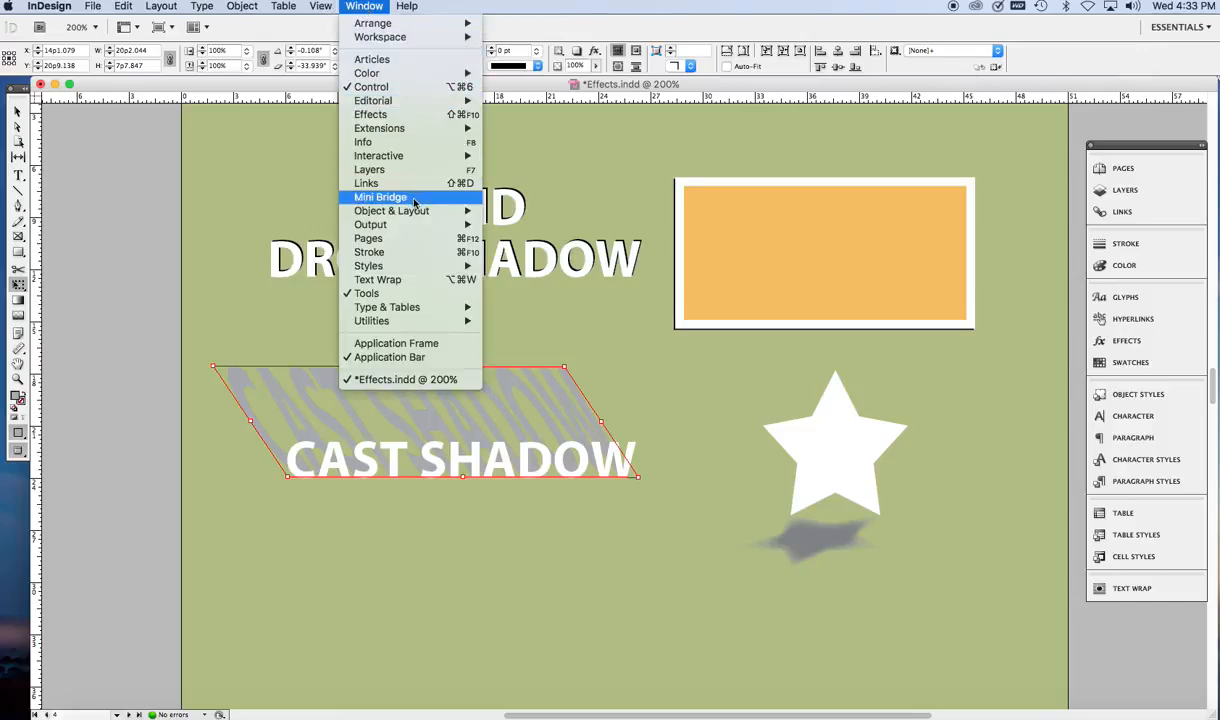
pyautogui.moveTo(418, 213)
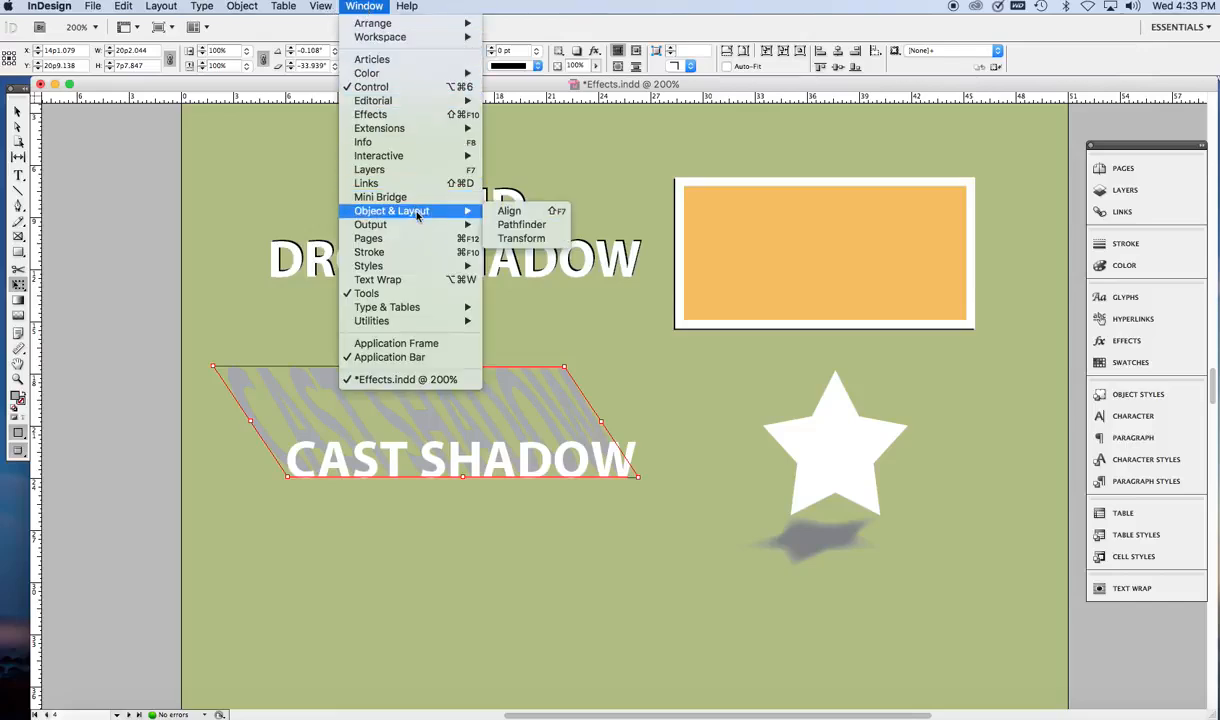
pyautogui.click(522, 238)
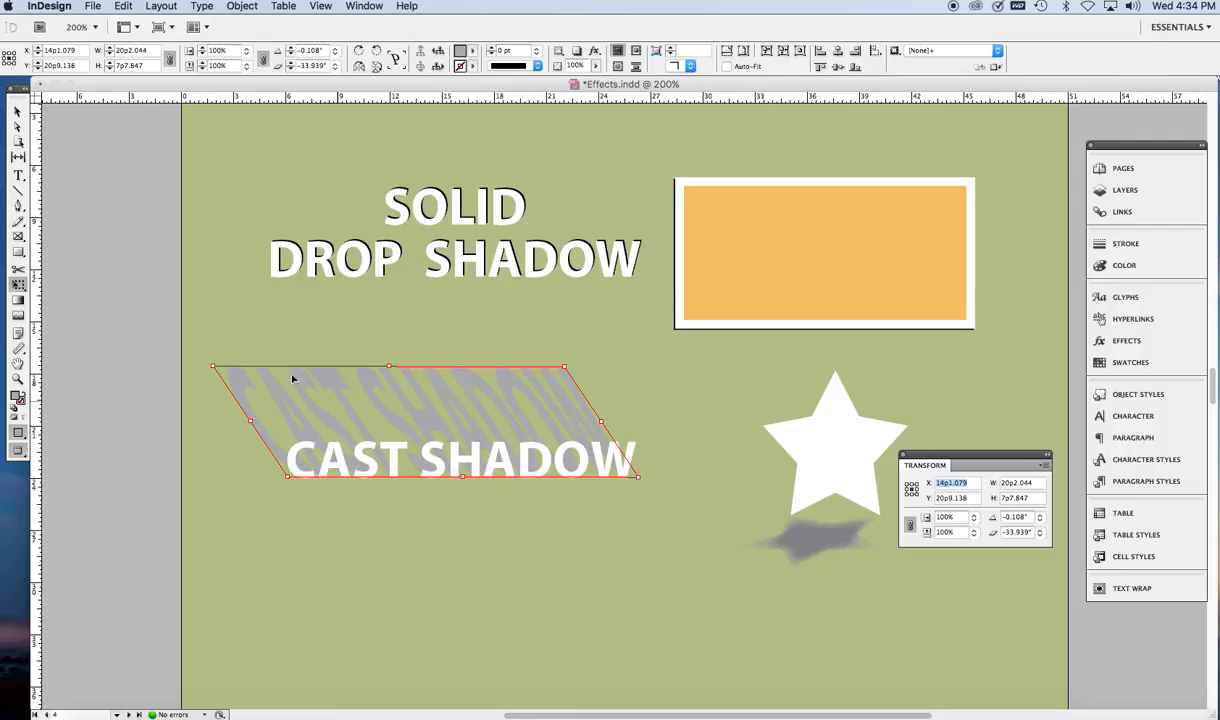
# Add a Basic Feather effect to the text shadow with a feather width of 0p3.
pyautogui.click(17, 111)
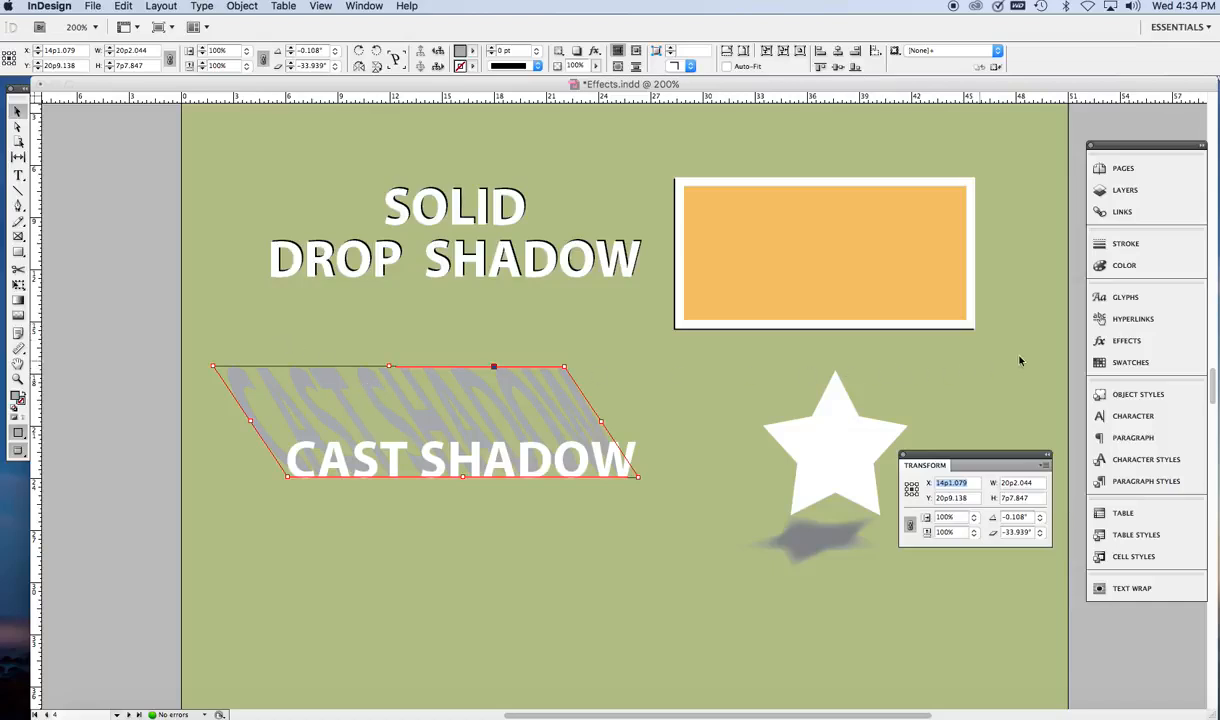
pyautogui.click(1130, 342)
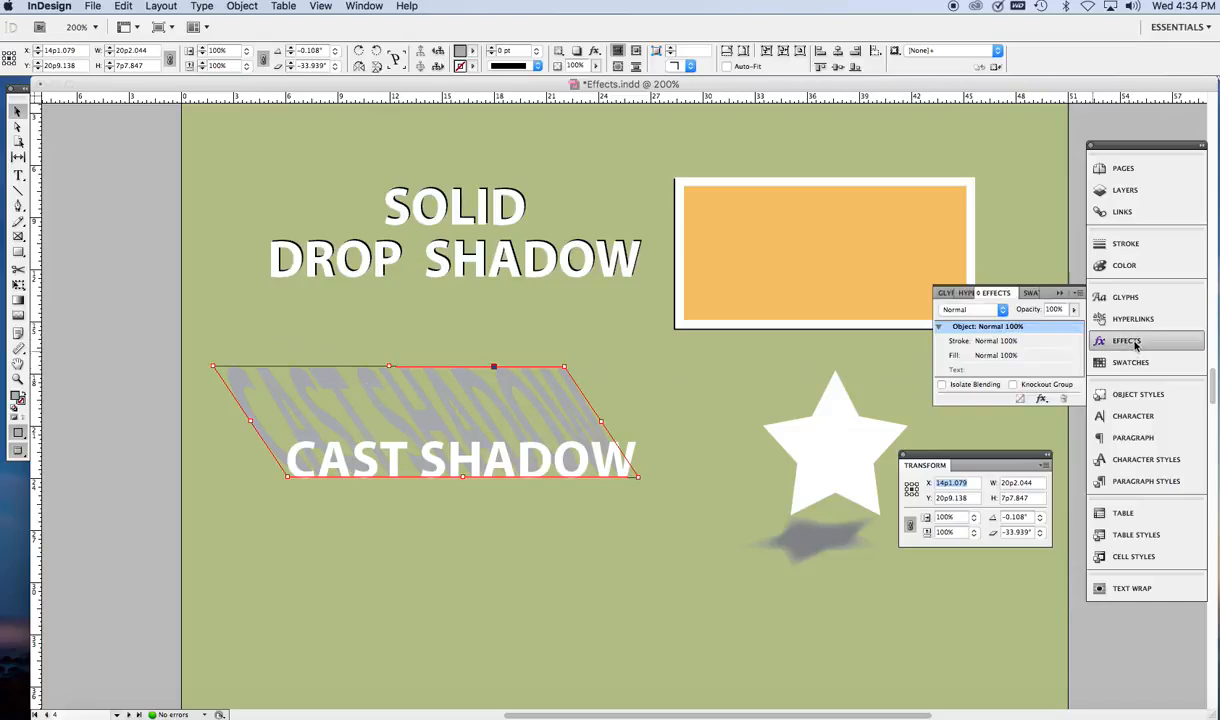
pyautogui.click(1042, 399)
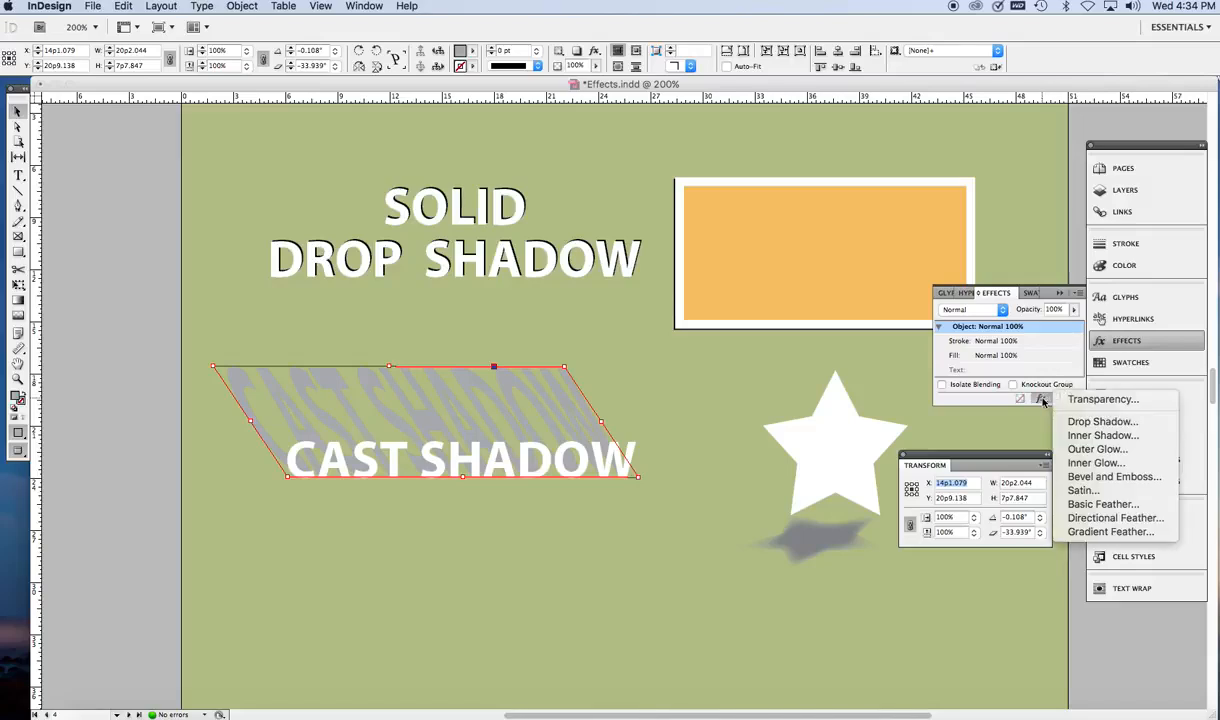
pyautogui.click(1087, 507)
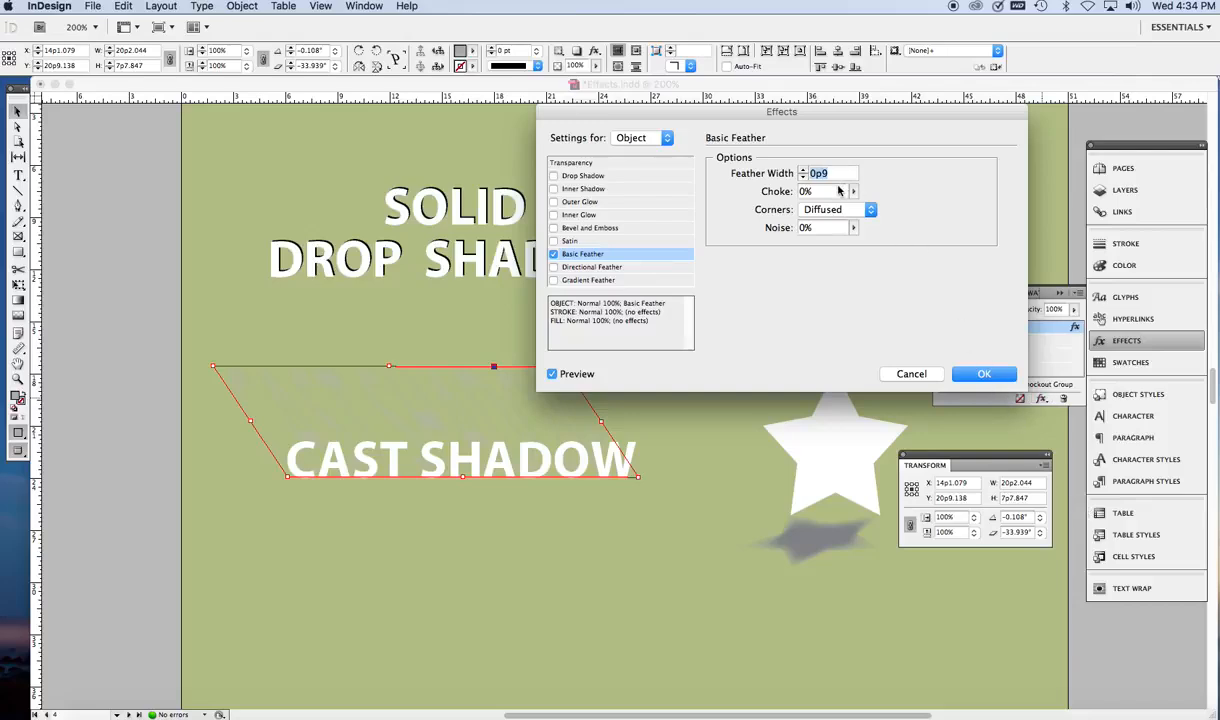
pyautogui.write('0p7')
pyautogui.click(803, 177)
pyautogui.click(803, 177)
pyautogui.click(803, 177)
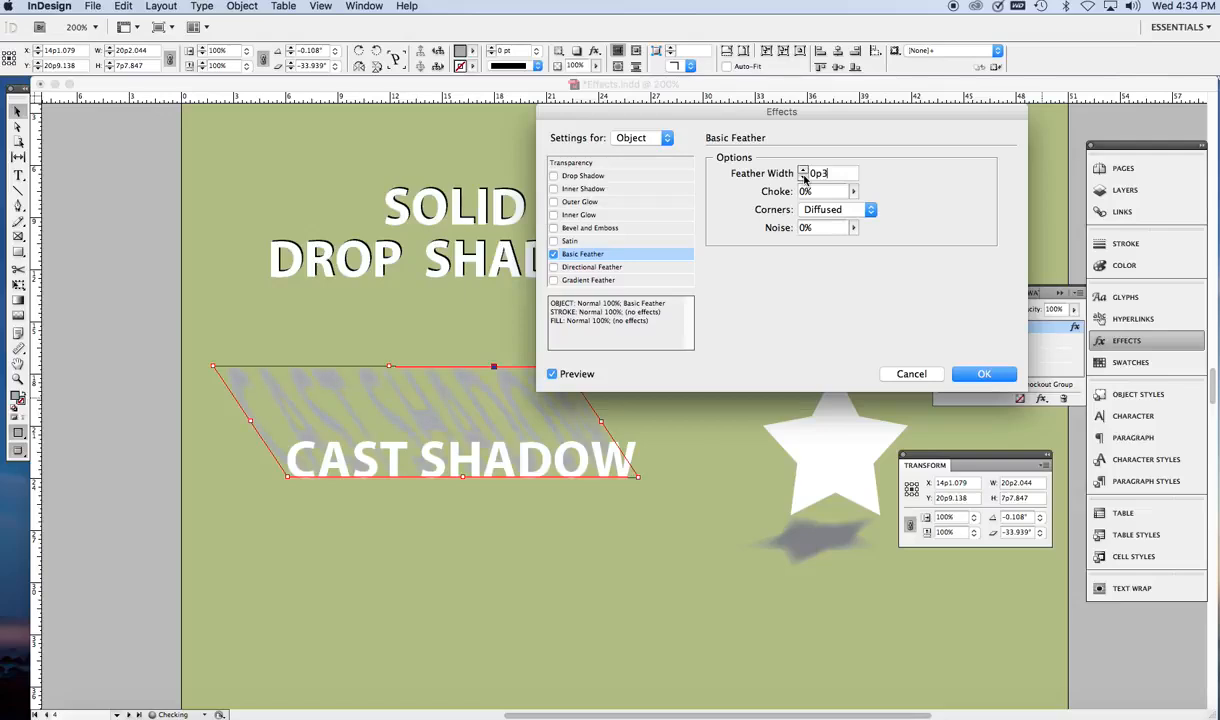
pyautogui.click(803, 177)
pyautogui.click(804, 171)
# Set the feather's corners to Rounded, adjust its noise, and apply the effect to the text shadow.
pyautogui.click(830, 209)
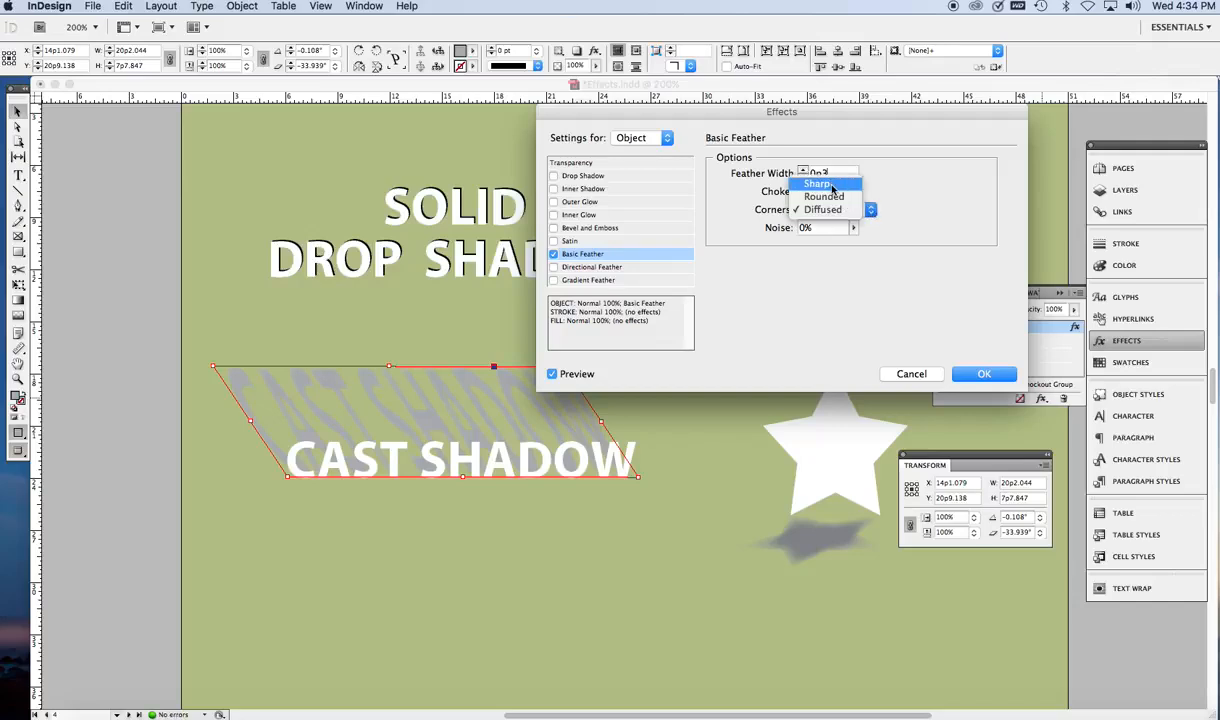
pyautogui.click(828, 185)
pyautogui.click(870, 209)
pyautogui.click(845, 224)
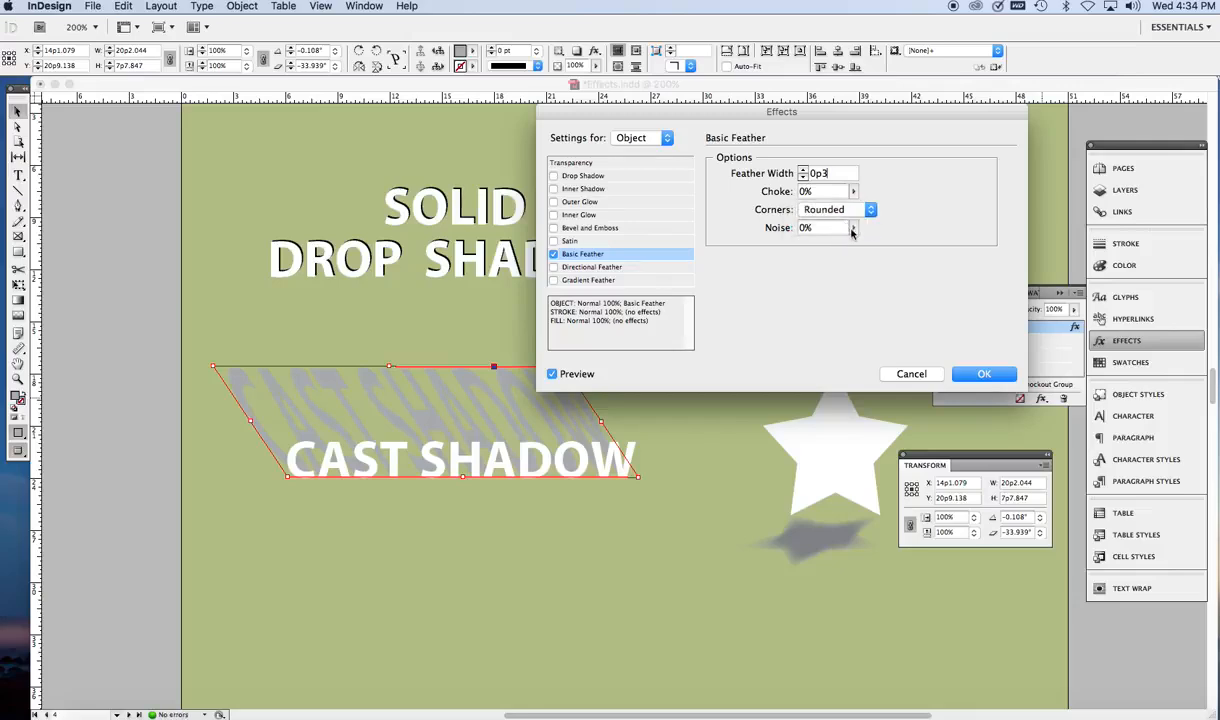
pyautogui.click(852, 228)
pyautogui.moveTo(853, 246); pyautogui.dragTo(877, 248)
pyautogui.click(983, 374)
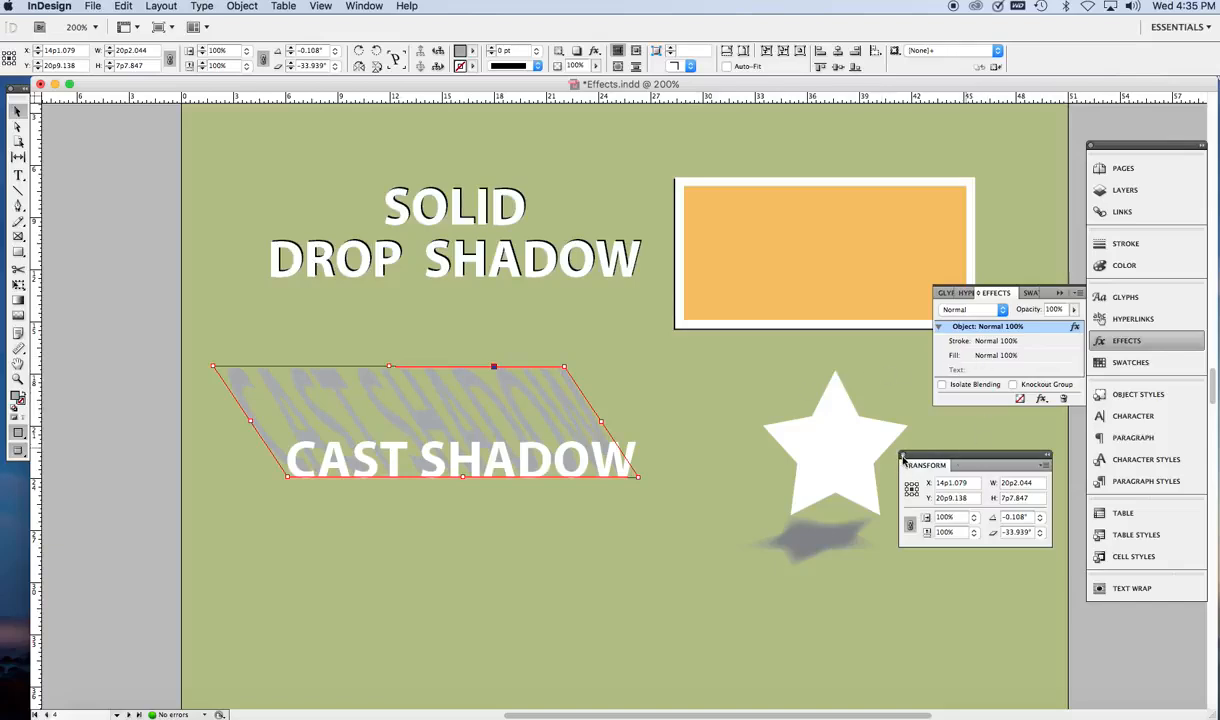
# Close the Transform and Effects panels and deselect the text shadow.
pyautogui.click(903, 455)
pyautogui.click(1012, 286)
pyautogui.click(1048, 334)
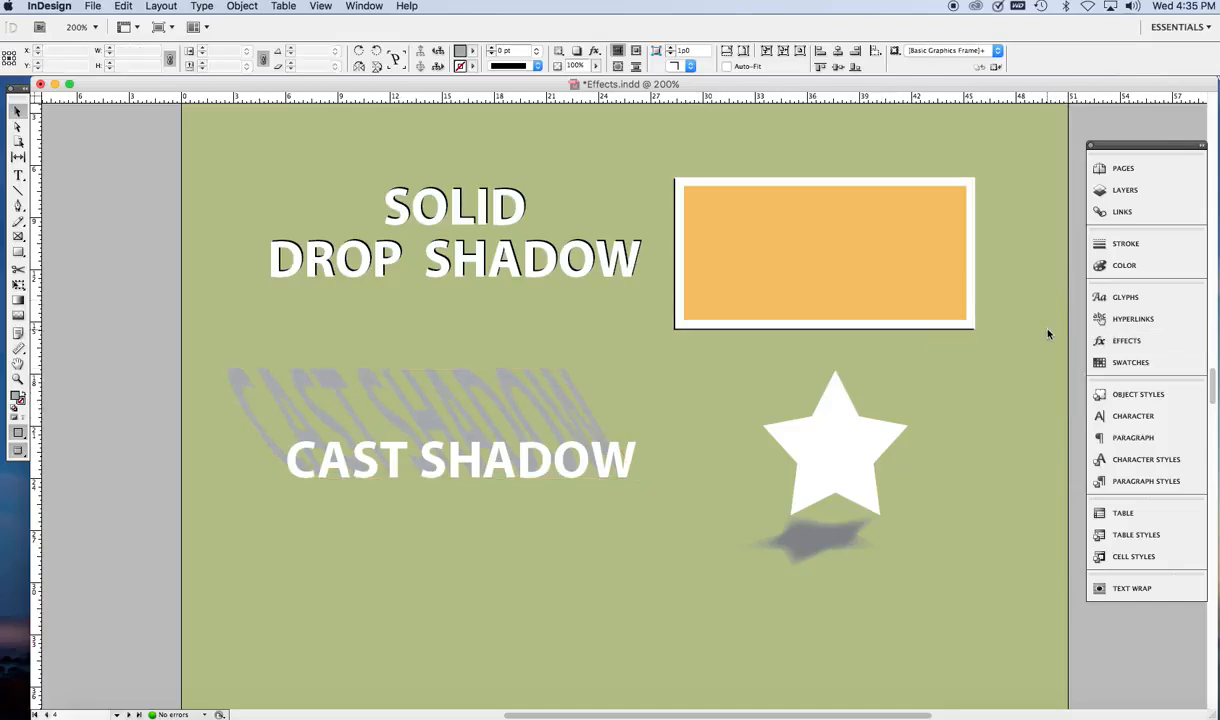